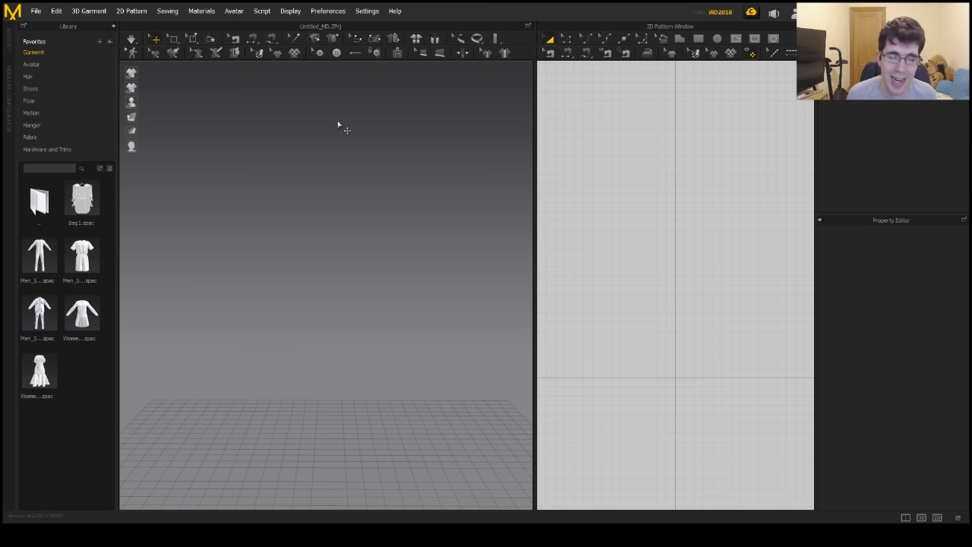
Load the Male_B avatar from the library's avatar collection into the scene.
click(40, 65)
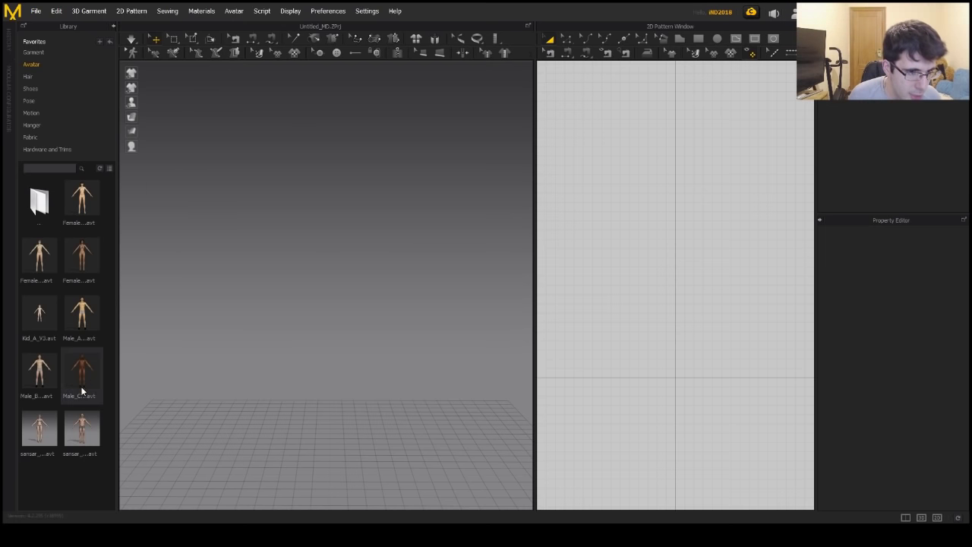
click(45, 366)
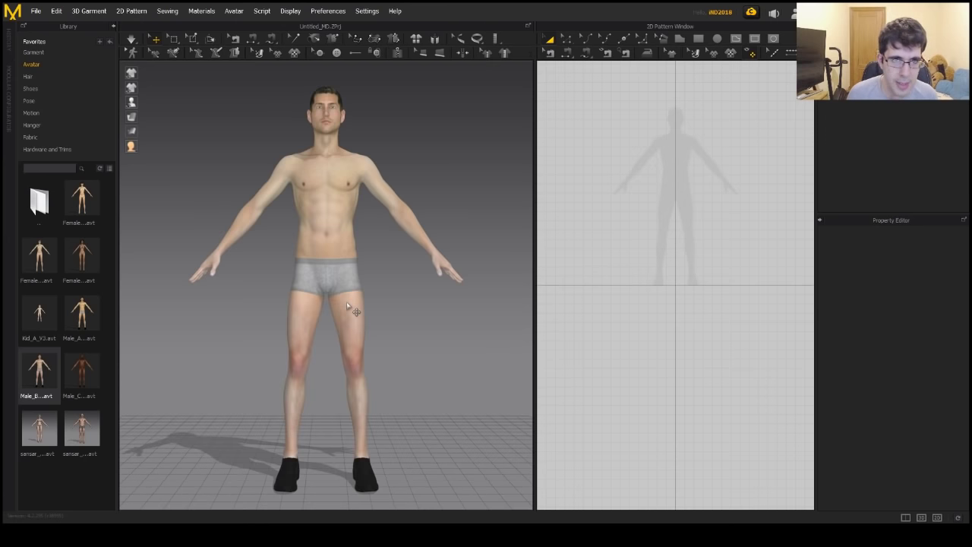
right_drag(311, 201, 373, 326)
scroll(375, 329, up, 10)
scroll(358, 152, down, 10)
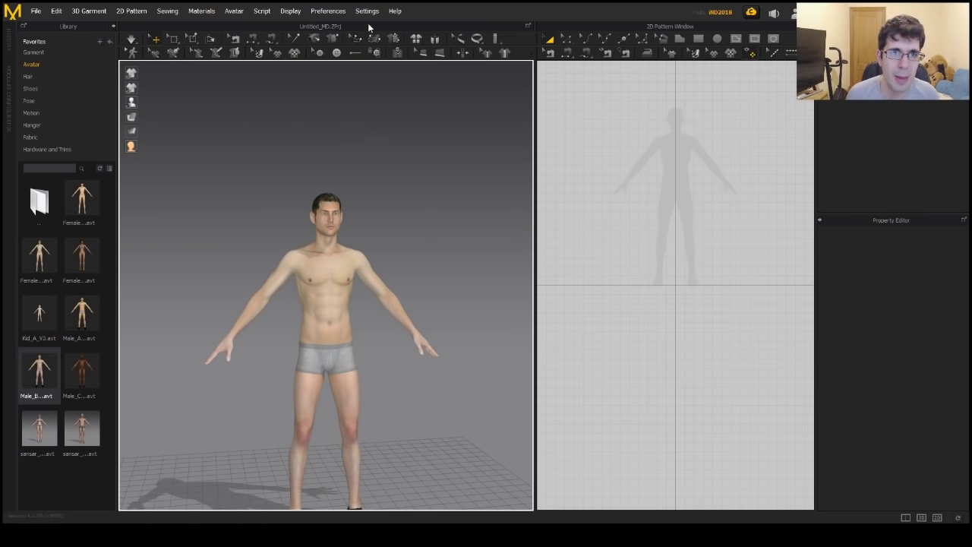
Review the gizmo coordinate preferences, then select the avatar's torso and deselect it again.
click(328, 10)
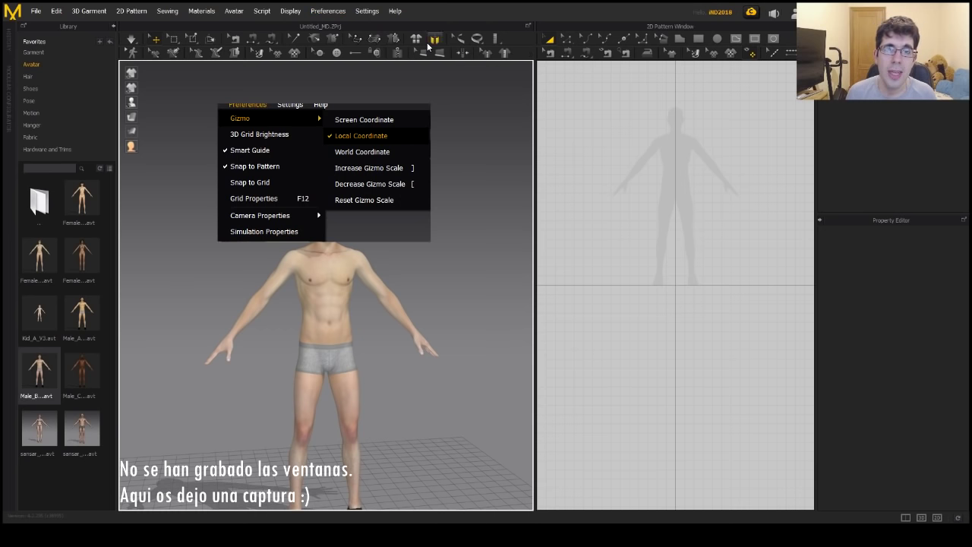
scroll(370, 355, up, 5)
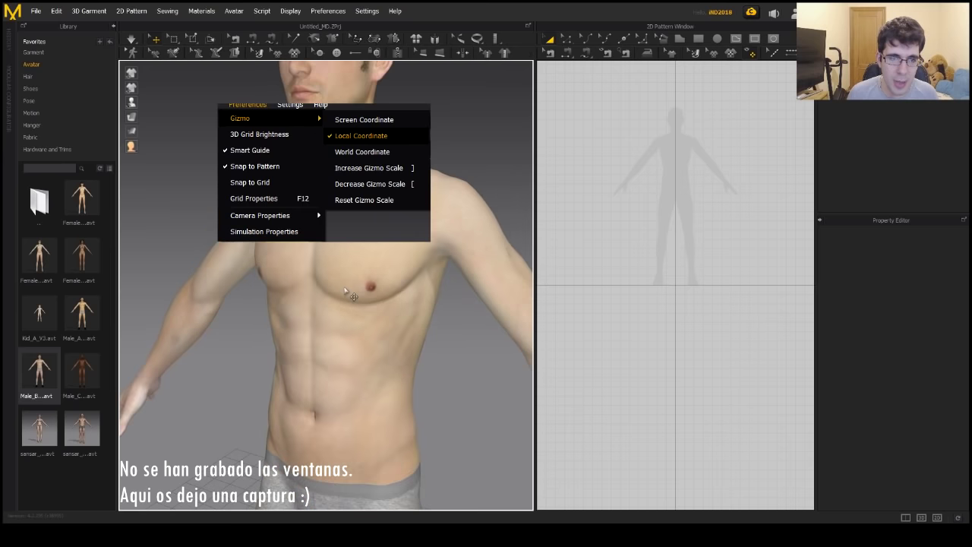
click(350, 296)
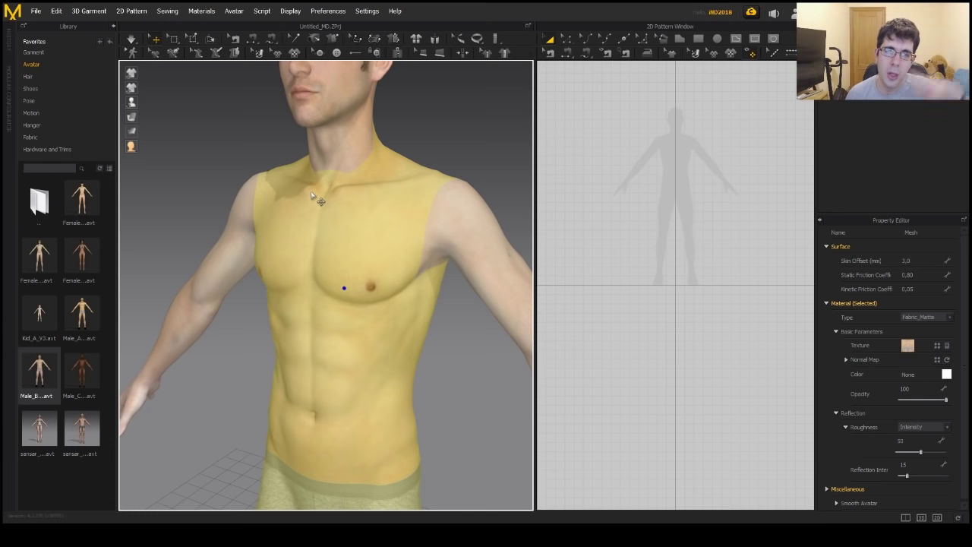
click(462, 132)
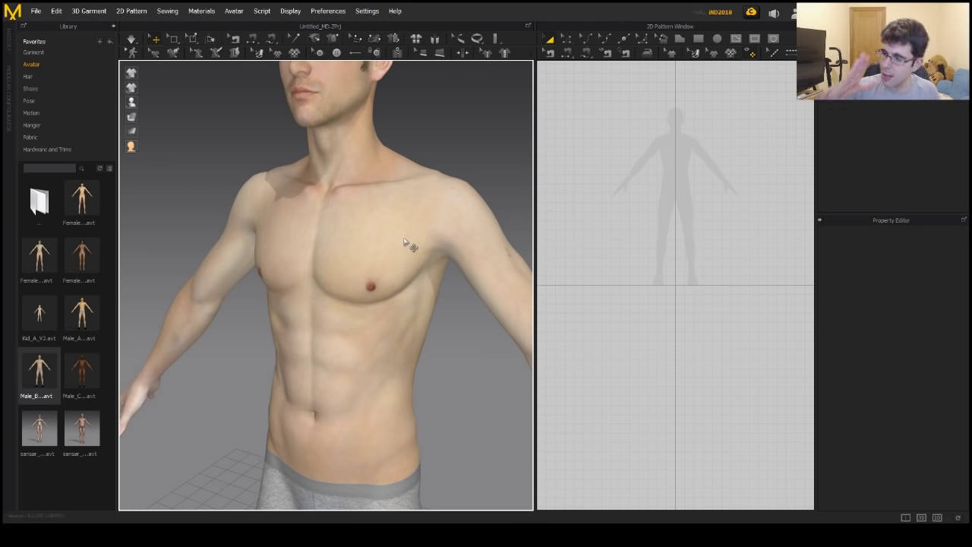
Examine the avatar from several angles and distances, ending in the front view.
right_drag(377, 285, 362, 337)
scroll(362, 304, down, 5)
right_drag(360, 256, 382, 275)
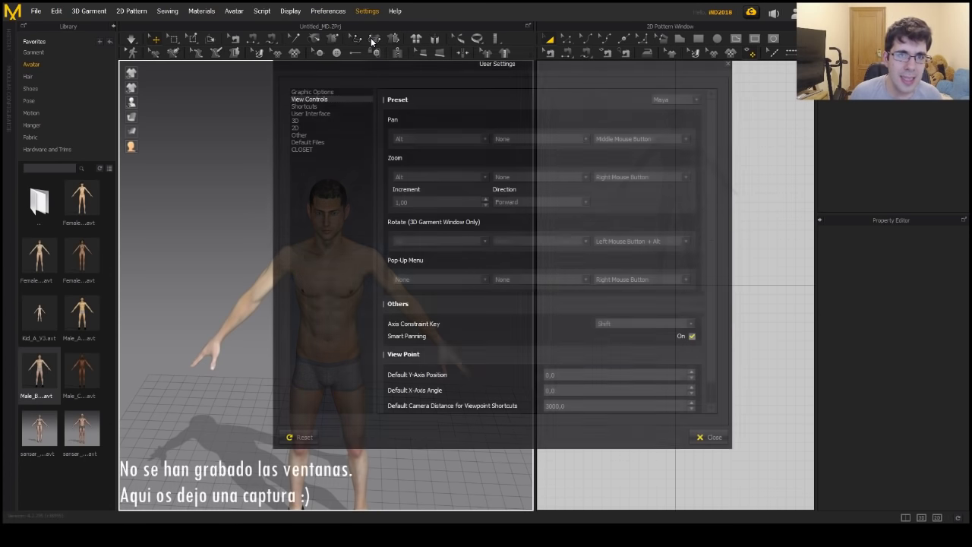
click(372, 42)
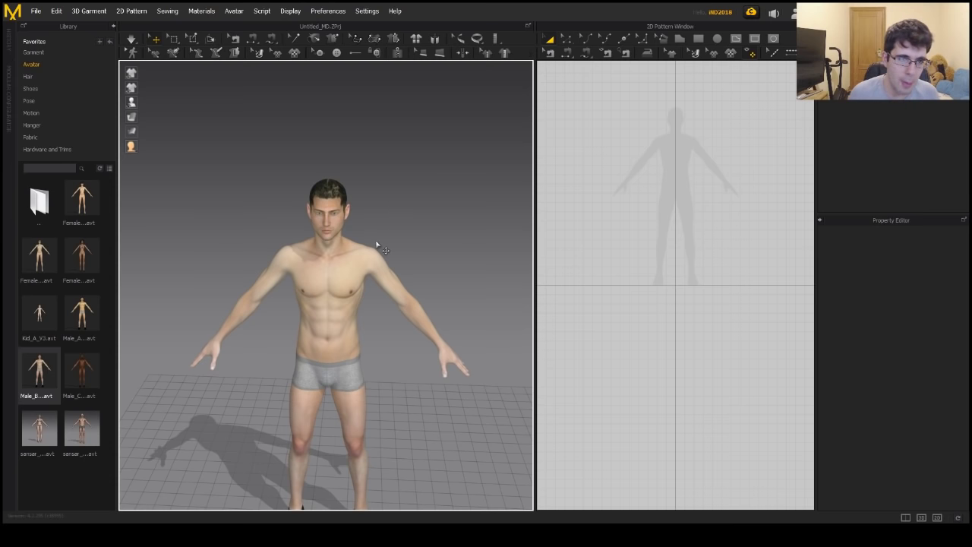
mouse_move(384, 250)
right_down()
mouse_move(302, 230)
mouse_move(374, 258)
right_up()
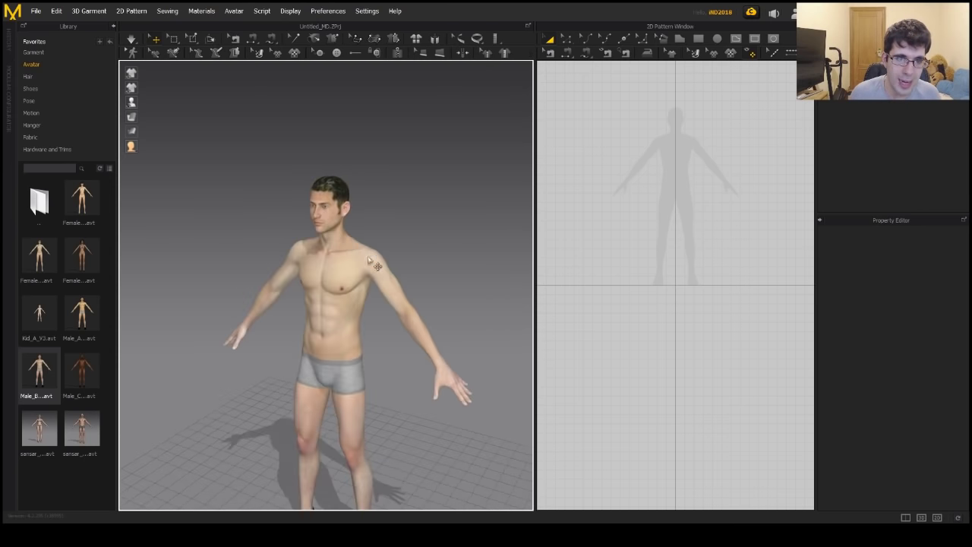
scroll(371, 308, up, 5)
alt+right_drag(372, 308, 366, 235)
right_drag(353, 285, 352, 271)
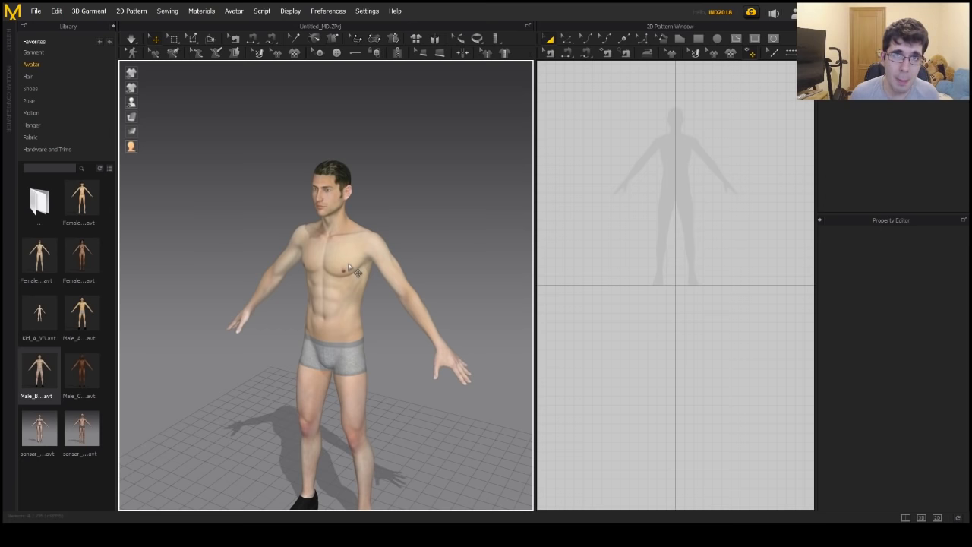
middle_drag(348, 266, 346, 223)
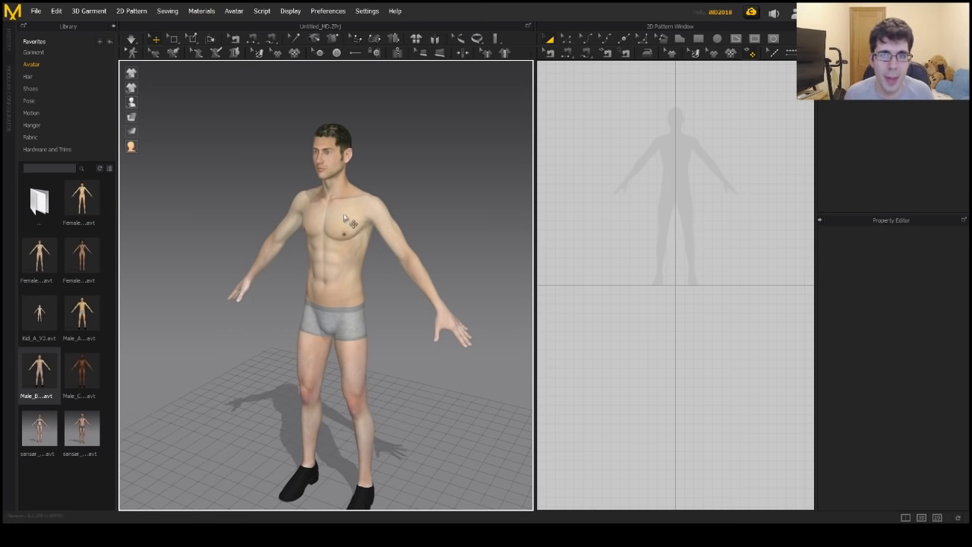
key(2)
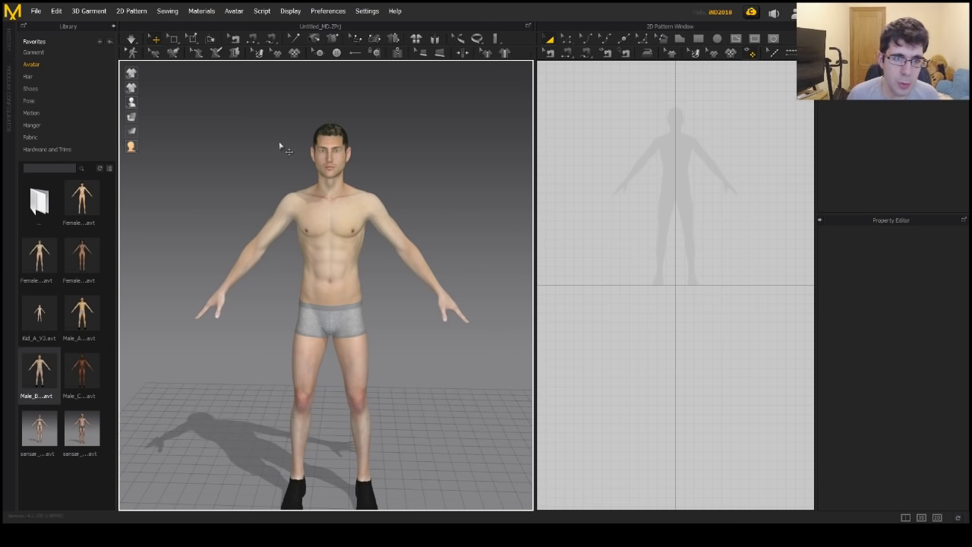
Draw an ellipse pattern piece about 2155 mm in circumference beside the head of the avatar's silhouette.
middle_drag(661, 238, 652, 311)
scroll(670, 275, up, 3)
middle_drag(671, 271, 681, 296)
scroll(677, 291, down, 2)
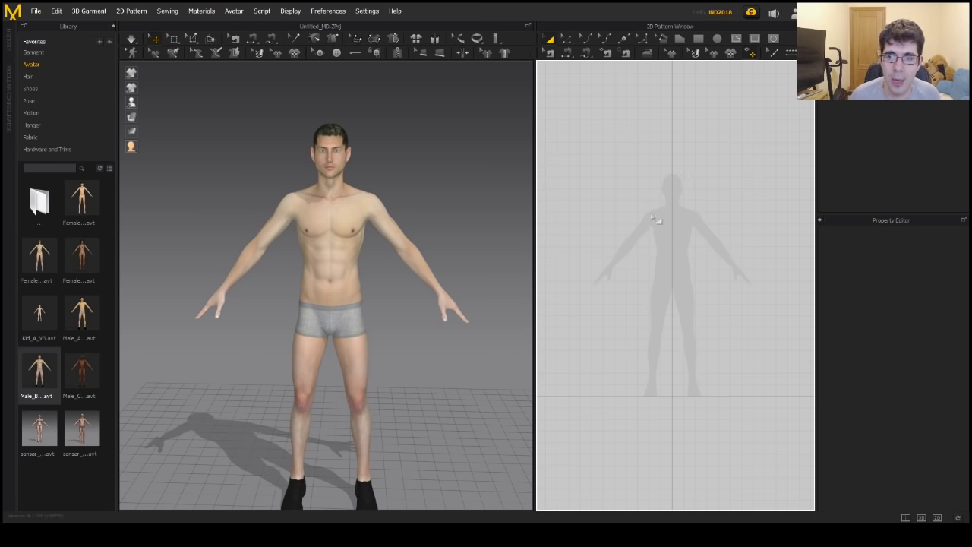
scroll(674, 193, up, 2)
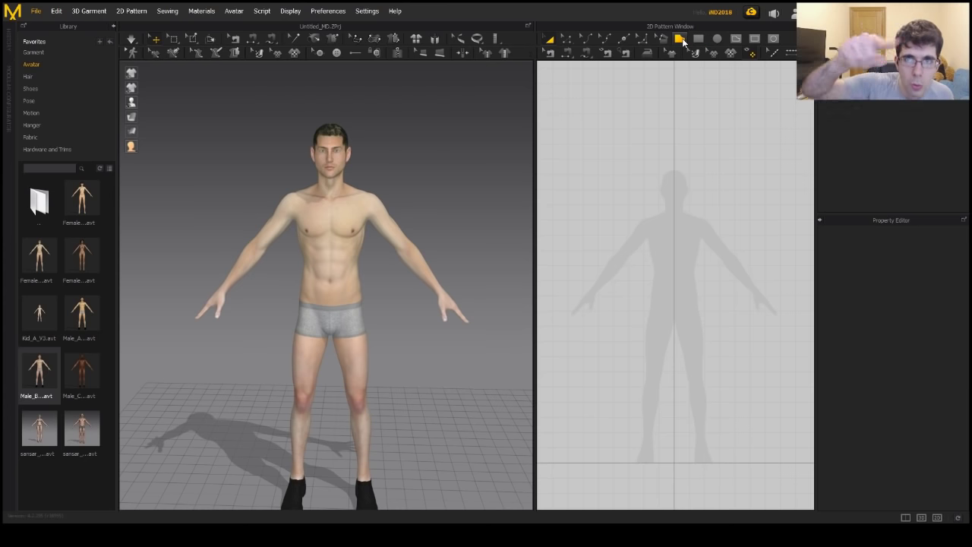
click(718, 38)
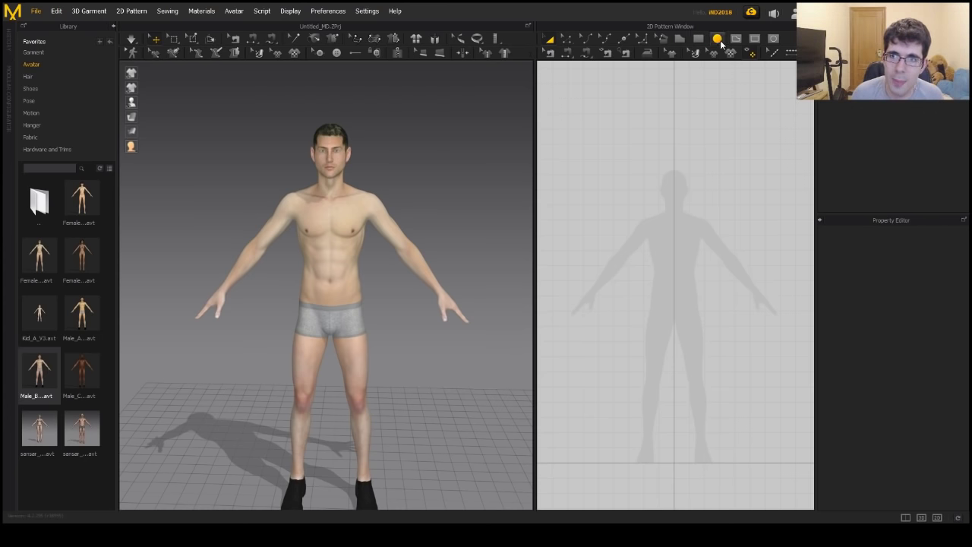
mouse_move(554, 120)
mouse_down()
mouse_move(610, 196)
mouse_move(667, 215)
mouse_up()
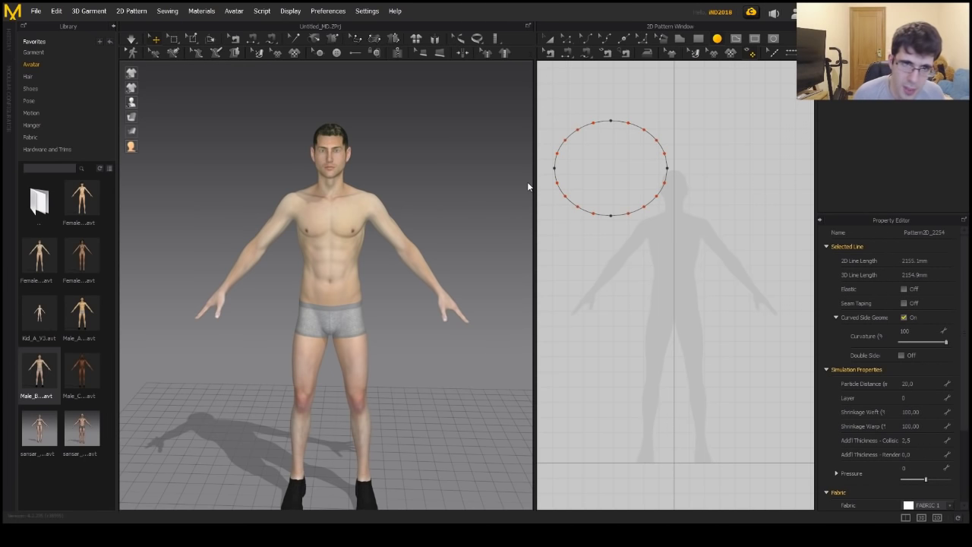
middle_drag(265, 142, 297, 168)
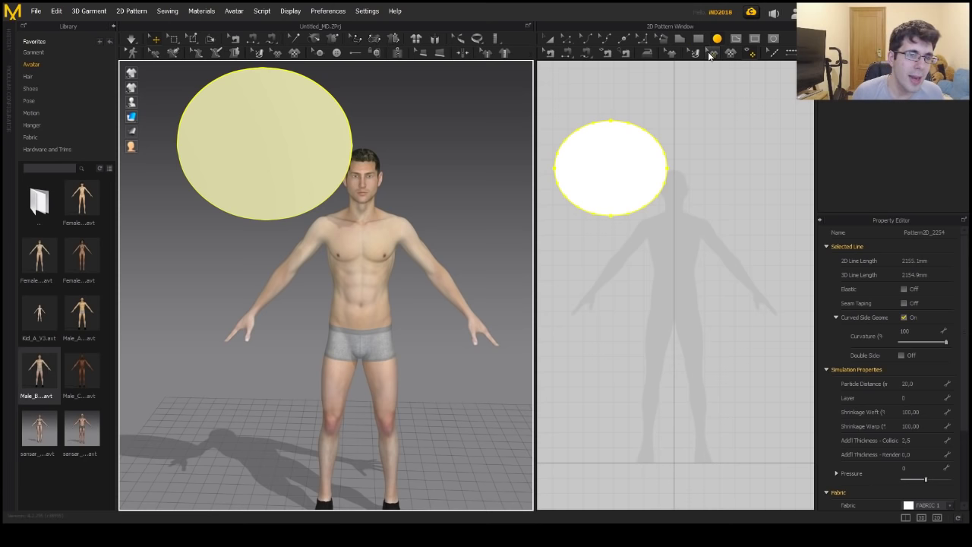
Draw a closed five-sided polygon pattern piece, about 2250 mm in outline length, over the silhouette's shoulder opposite the ellipse.
click(698, 38)
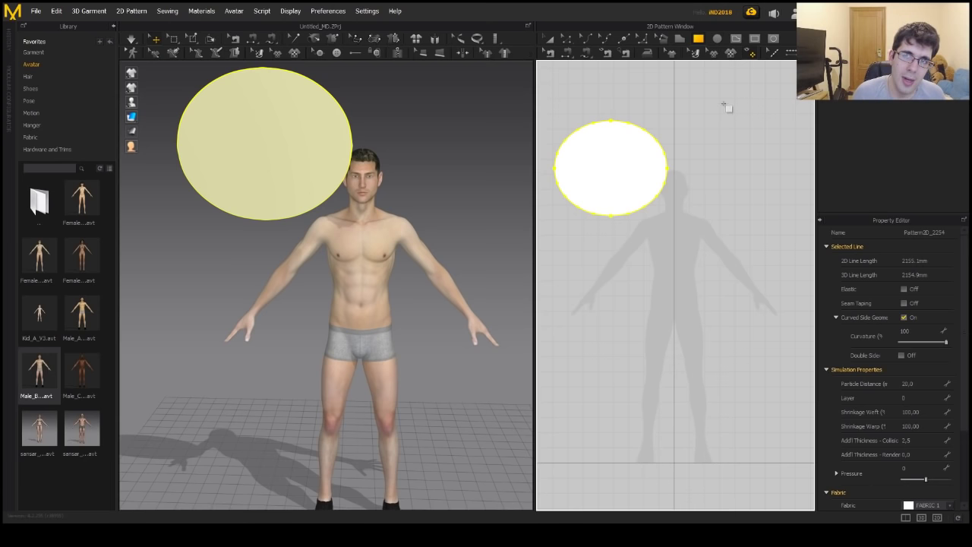
click(683, 41)
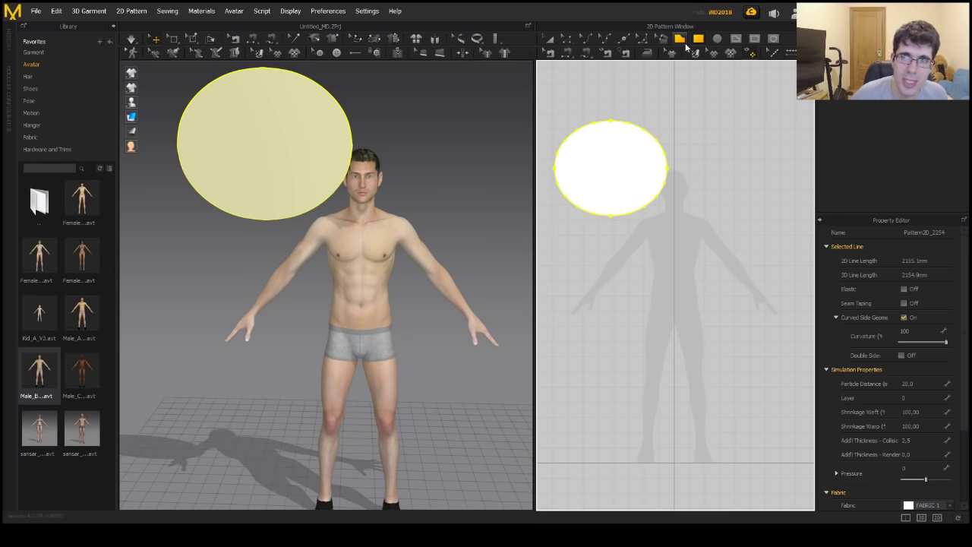
click(712, 157)
click(667, 221)
click(726, 248)
click(776, 191)
click(753, 125)
click(714, 157)
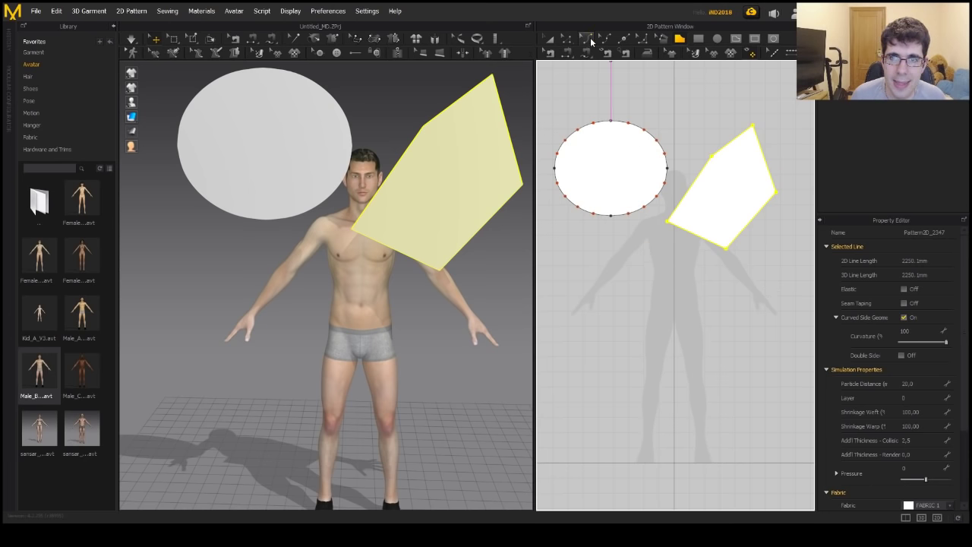
Enlarge the five-sided piece to about 2610 mm in outline length and move it down over the silhouette's torso.
click(550, 39)
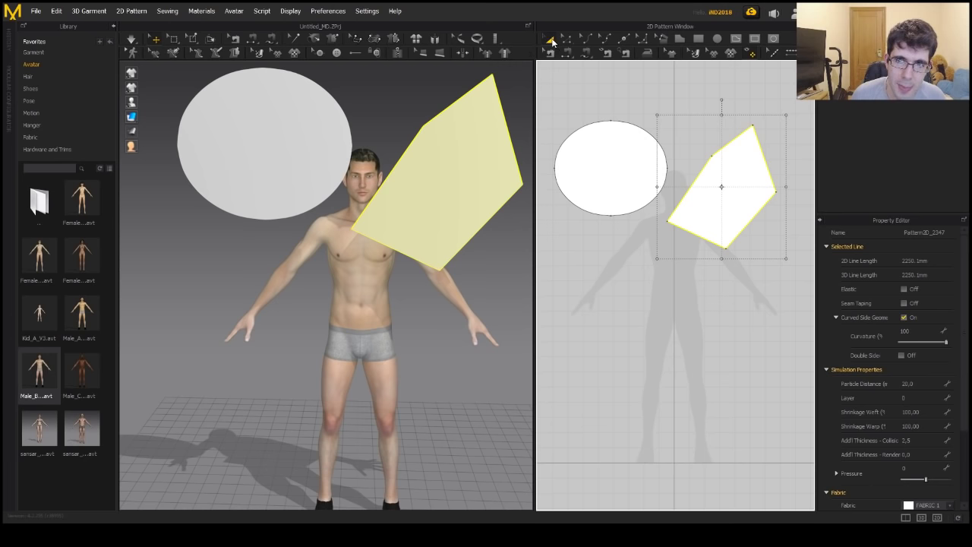
click(677, 301)
click(722, 210)
drag(732, 202, 702, 256)
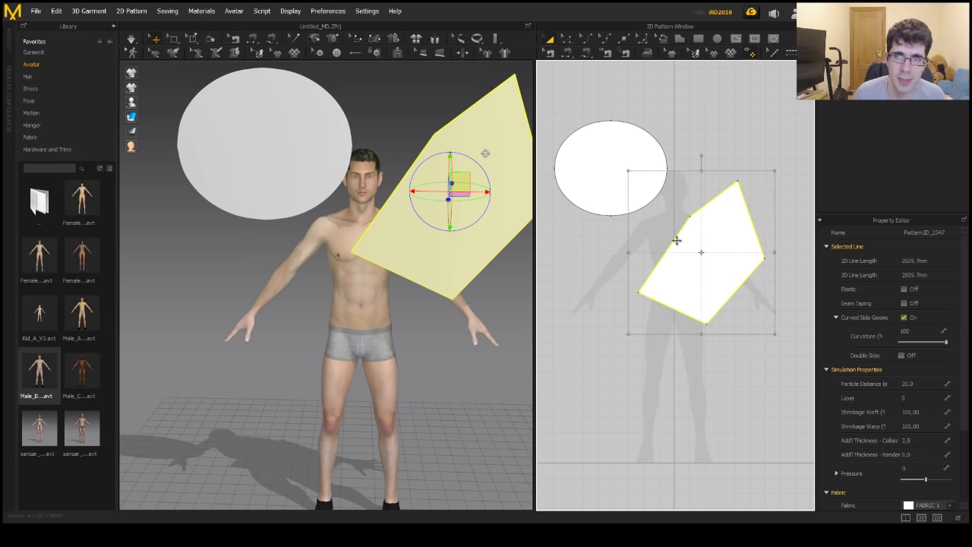
Reshape the five-sided piece by moving its two upper corner points to flatten the top edge.
click(566, 38)
click(681, 241)
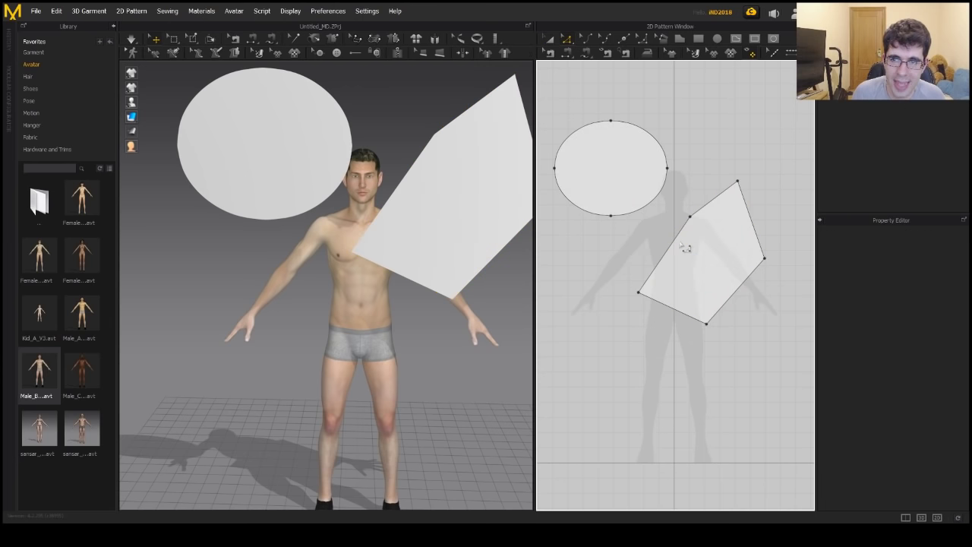
click(672, 243)
click(710, 202)
drag(738, 181, 756, 213)
mouse_move(690, 216)
mouse_down()
mouse_move(706, 104)
mouse_move(701, 205)
mouse_up()
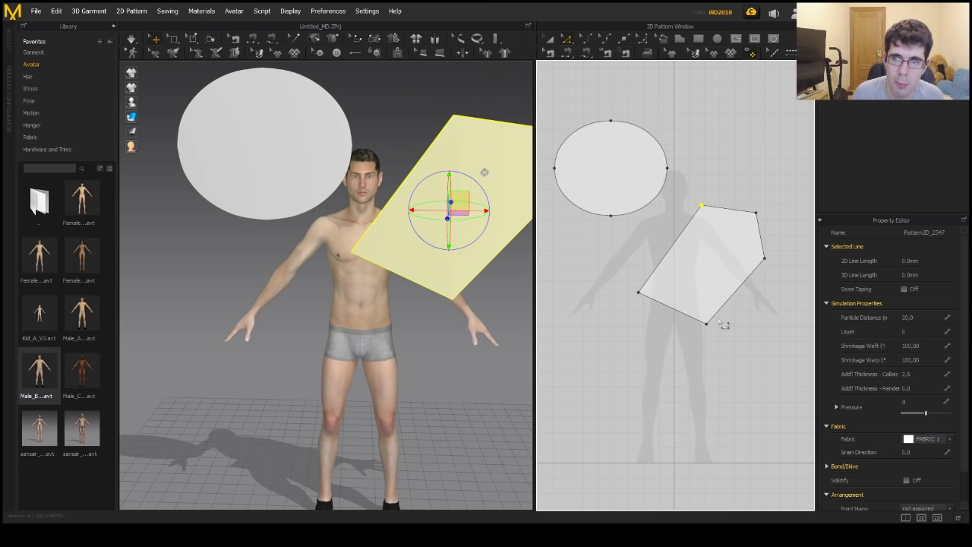
Bend the long upper-left edge of the five-sided piece outward into a curve about 765 mm long.
click(585, 39)
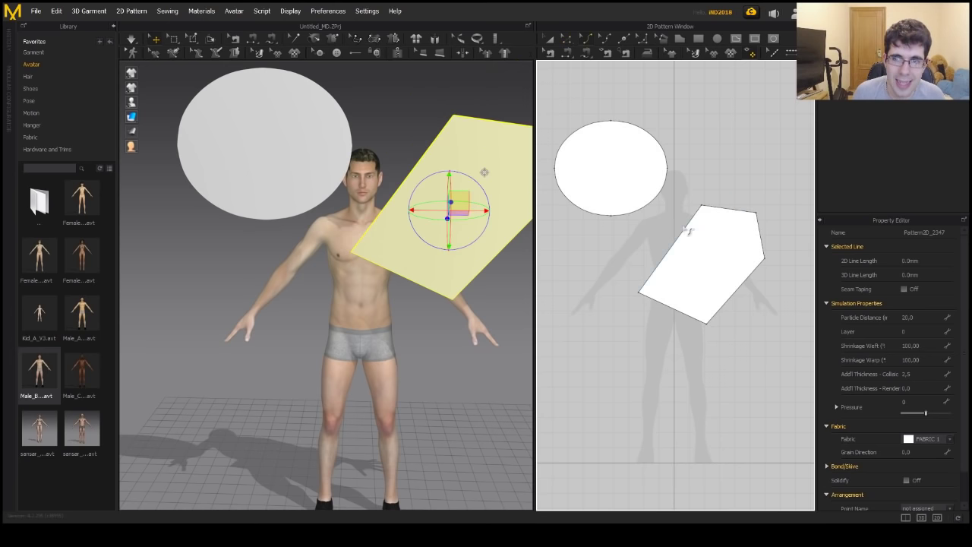
drag(670, 249, 645, 237)
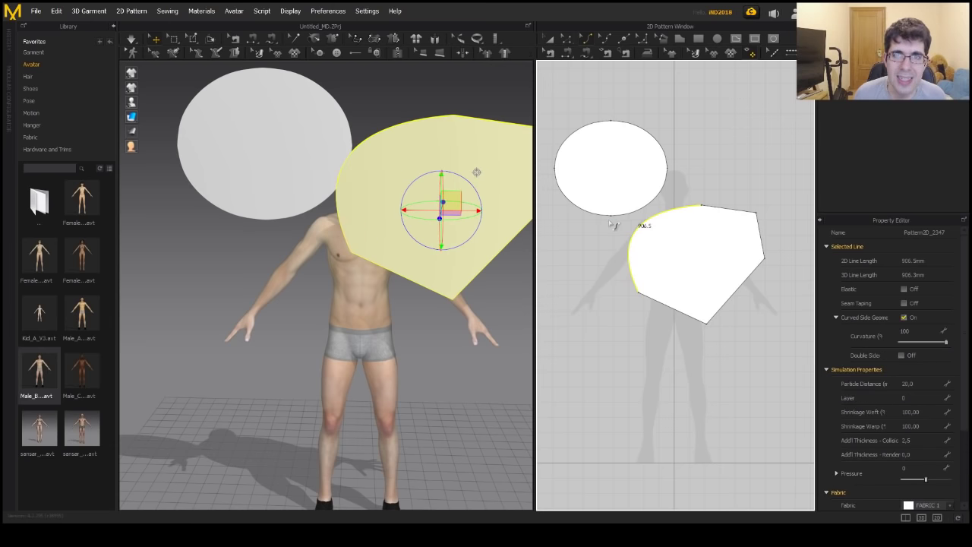
mouse_move(643, 239)
mouse_down()
mouse_move(693, 278)
mouse_move(656, 233)
mouse_up()
Add a point on the lower-left edge of the five-sided piece and pull it downward into a new corner.
click(605, 38)
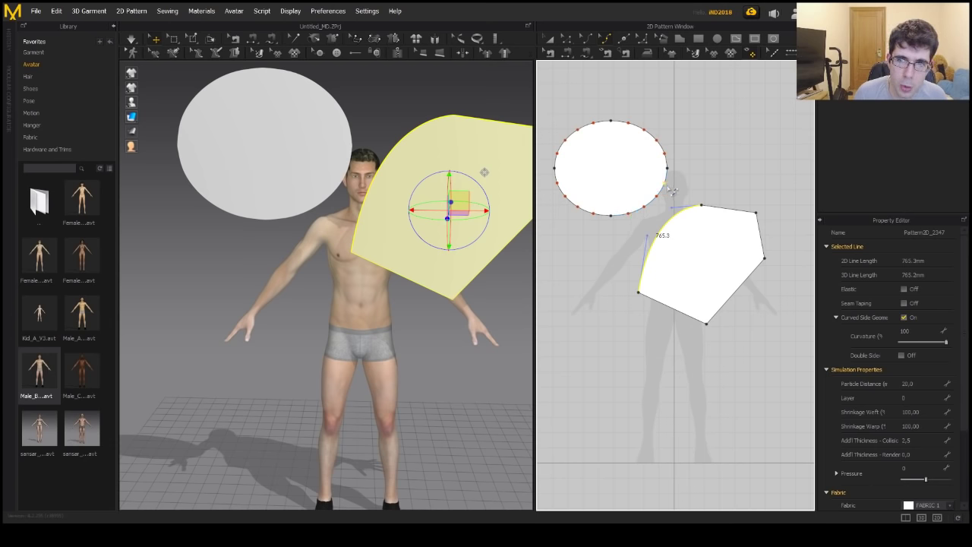
click(624, 38)
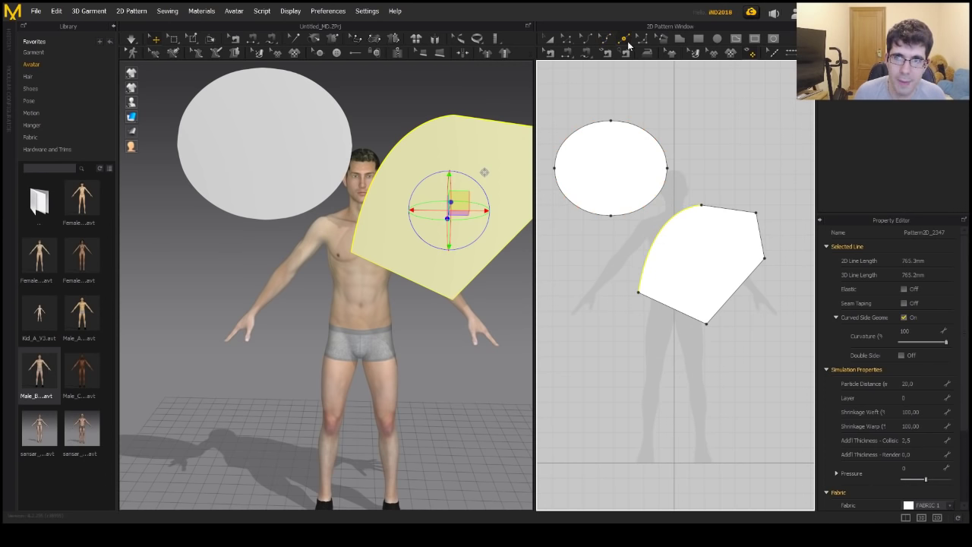
click(672, 308)
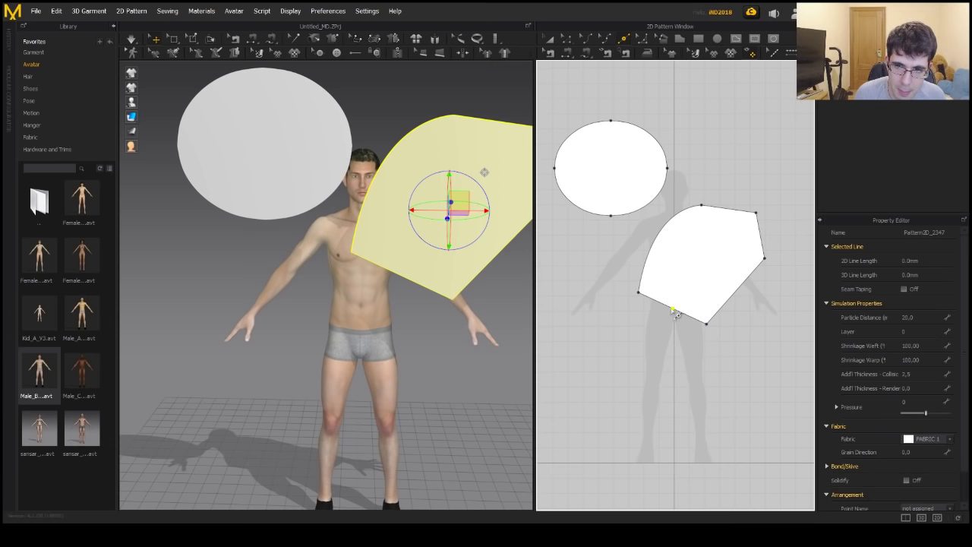
click(613, 42)
click(670, 335)
drag(673, 308, 659, 399)
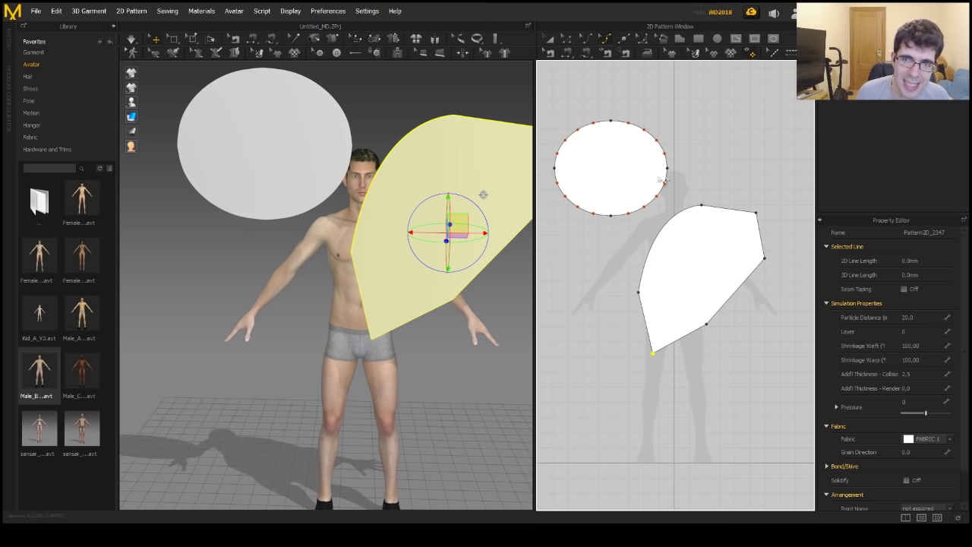
Pull the curve points on the ellipse's lower-right edge outward to form a rounded lobe.
drag(634, 219, 635, 242)
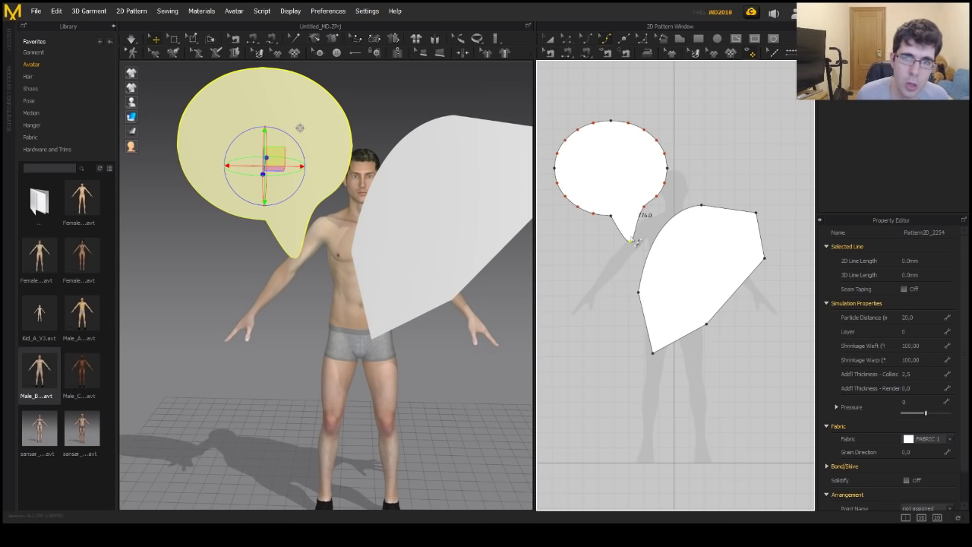
drag(643, 215, 662, 233)
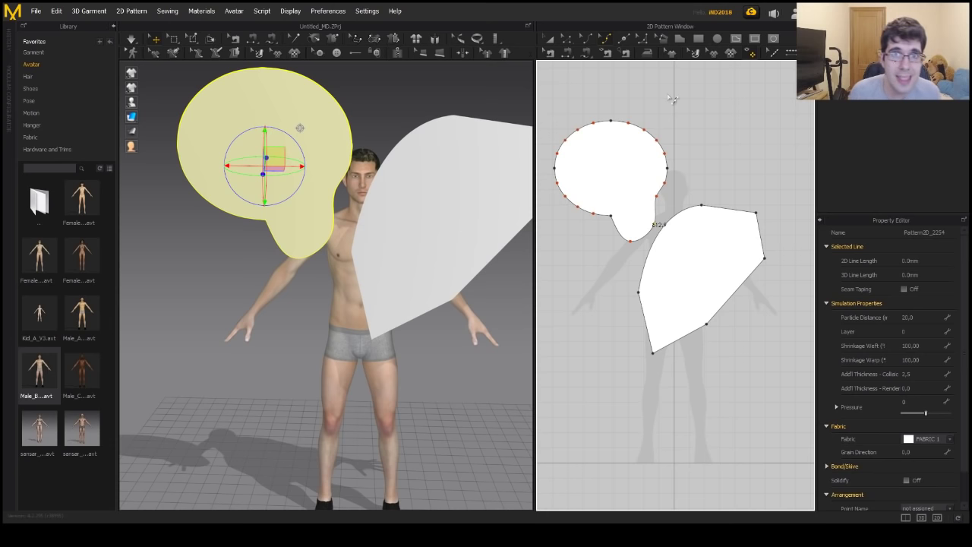
Delete the reshaped polygon piece and select the remaining ellipse piece.
click(550, 38)
drag(597, 81, 717, 321)
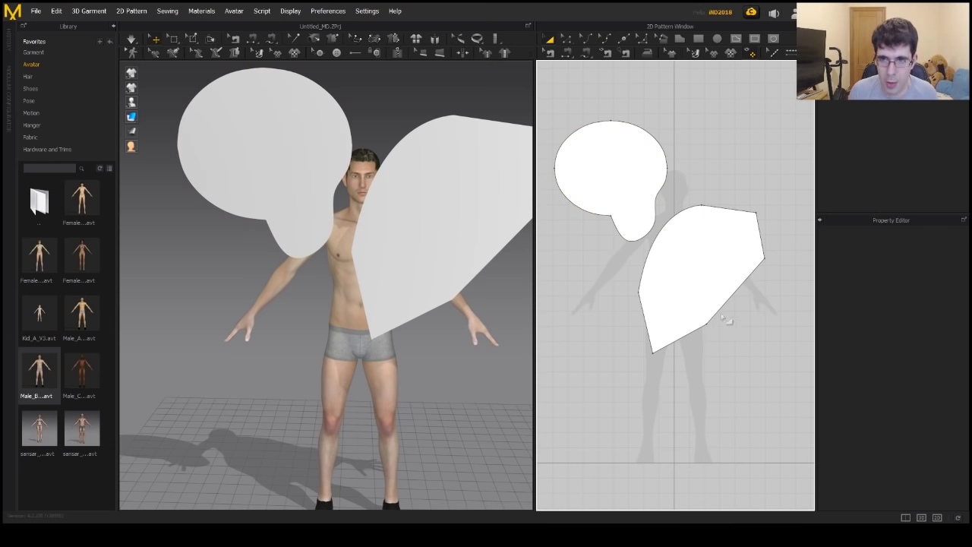
click(707, 282)
key(Delete)
click(651, 195)
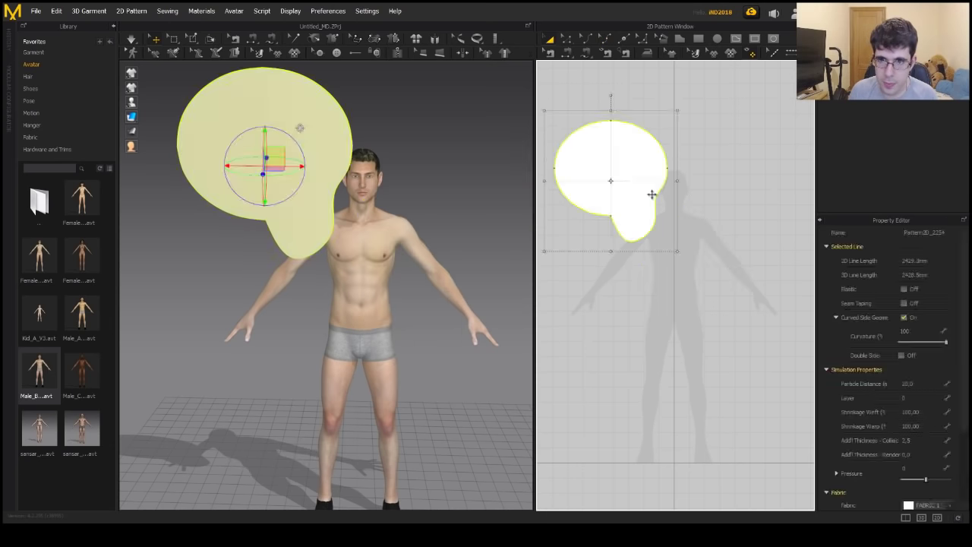
Delete the remaining ellipse piece and draw a half-torso polygon about 188 mm wide and 579 mm tall, its straight edge on the silhouette's center line.
key(Delete)
scroll(663, 228, up, 2)
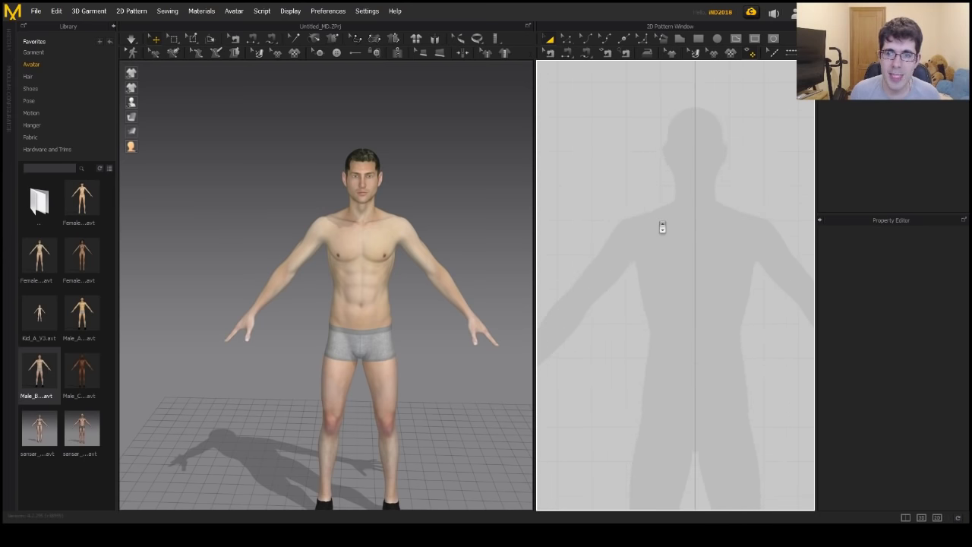
click(679, 42)
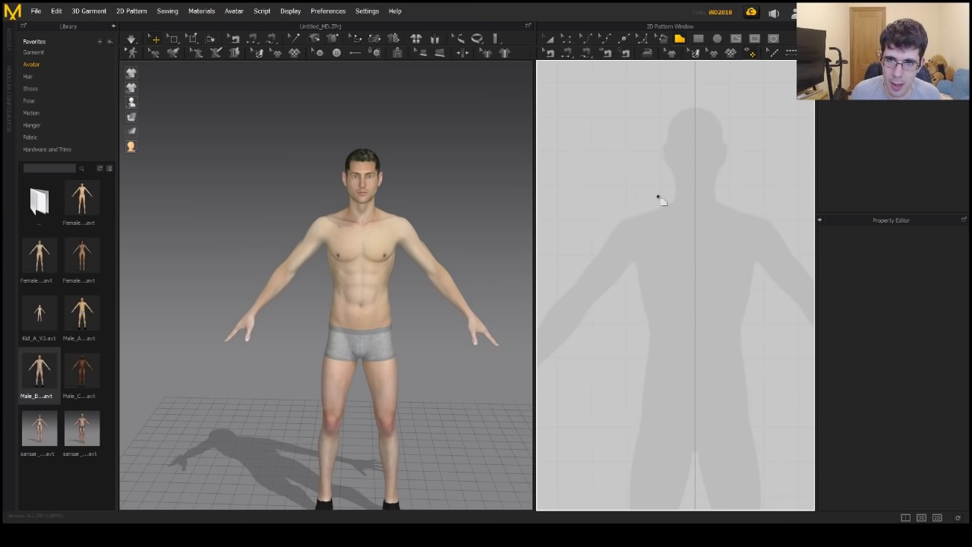
click(656, 199)
click(616, 213)
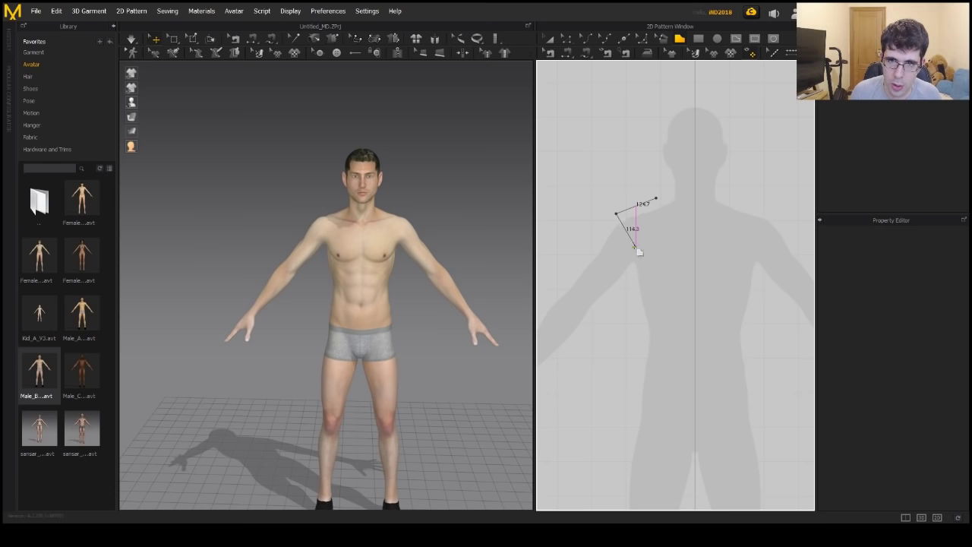
click(630, 286)
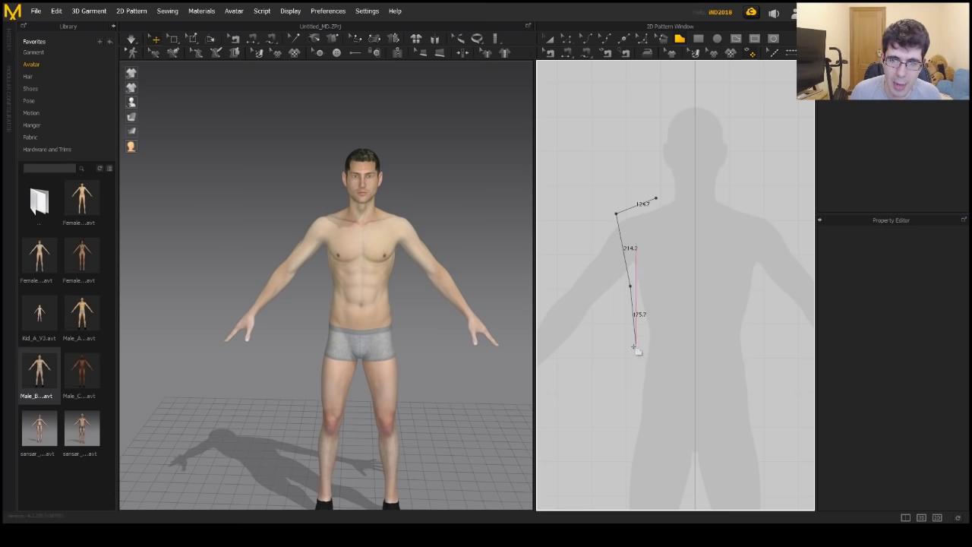
click(630, 397)
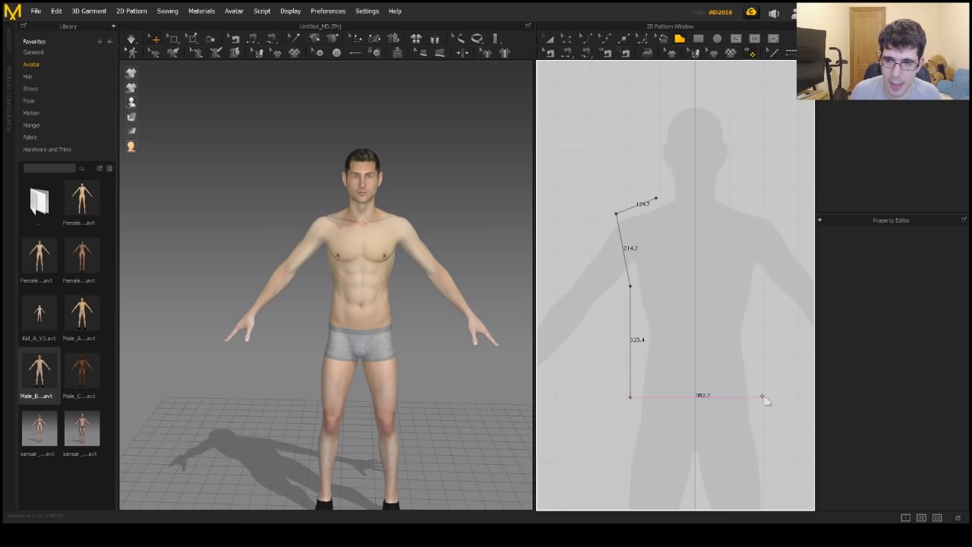
click(695, 396)
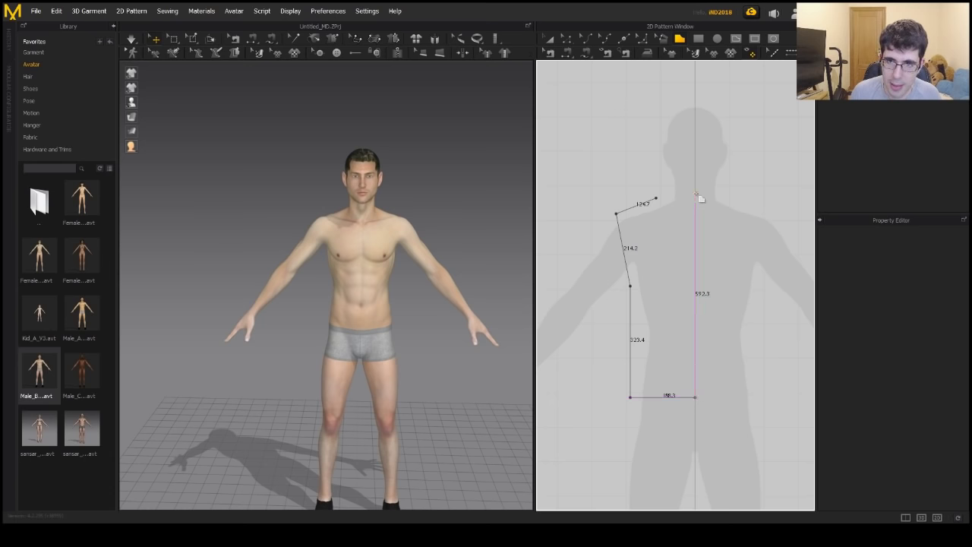
click(695, 197)
click(656, 199)
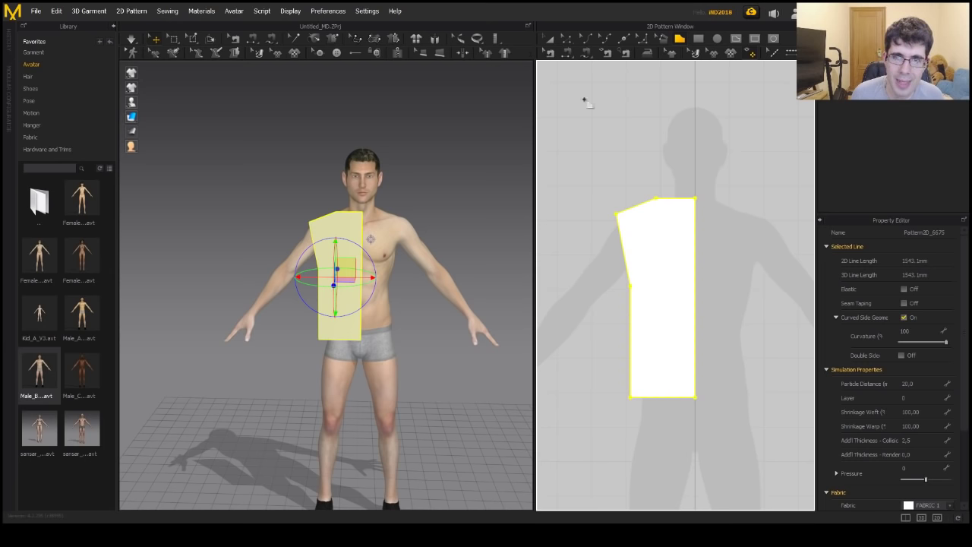
Shift the half-torso piece's side edge slightly outward and bend the armhole edge inward into a curve about 227 mm long.
click(566, 40)
click(630, 354)
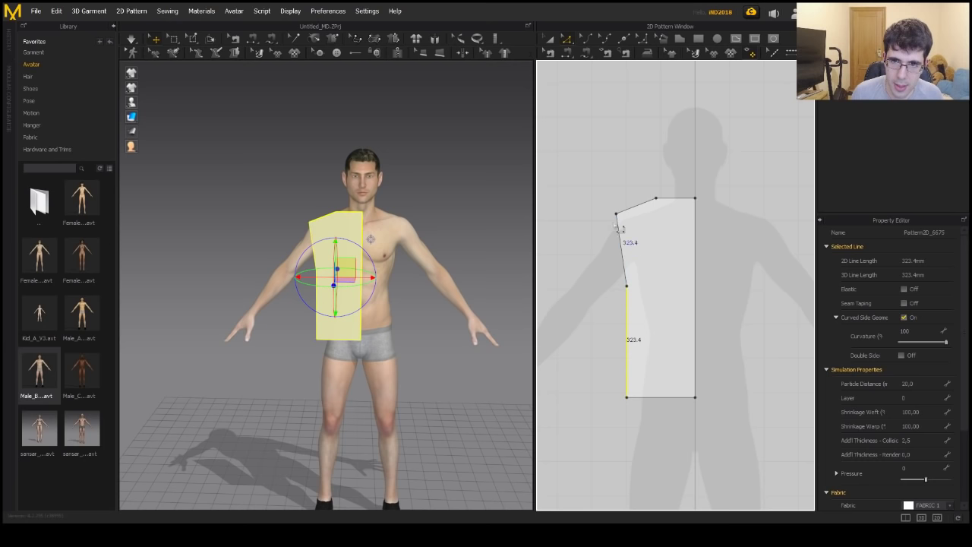
click(606, 40)
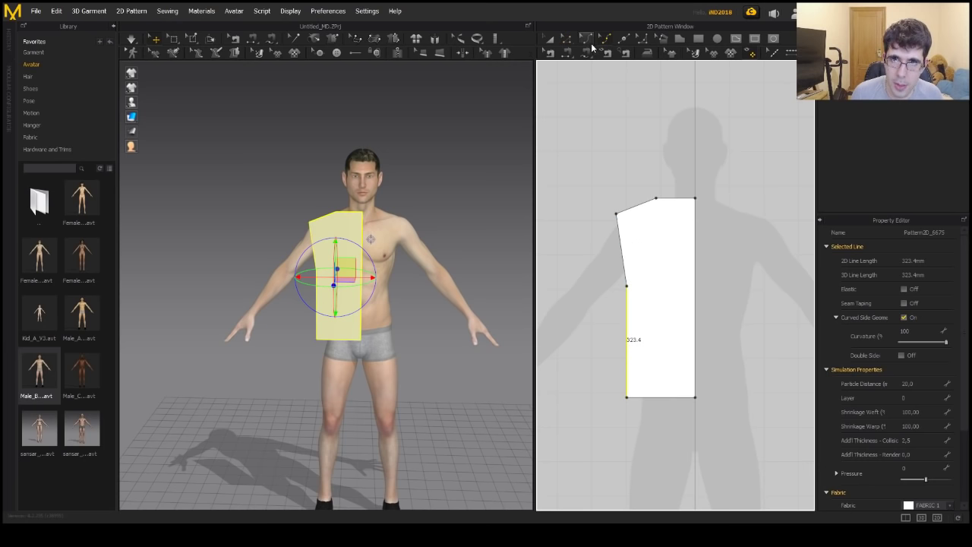
drag(623, 251, 644, 266)
Move the shoulder tip inward to narrow the shoulder and shift the neck point slightly toward the center line.
click(566, 39)
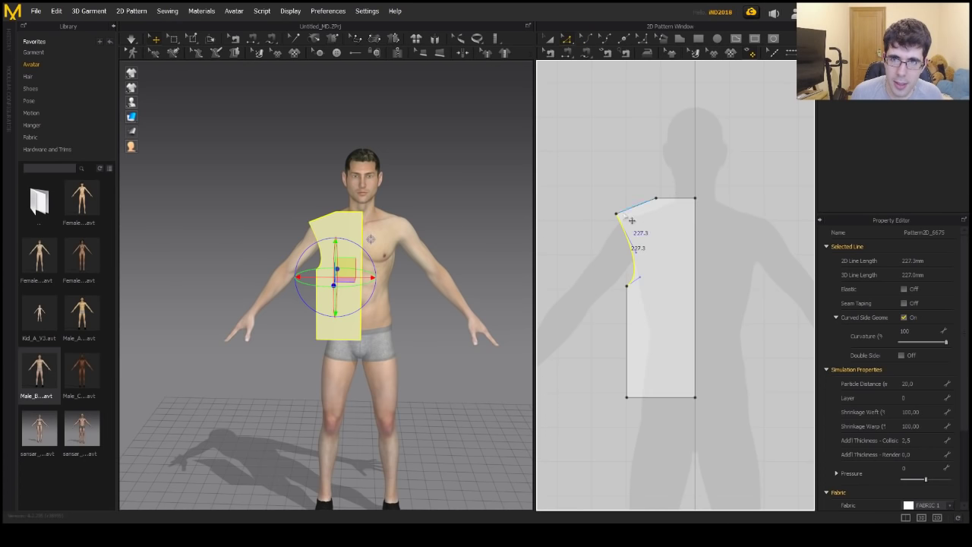
drag(616, 215, 643, 203)
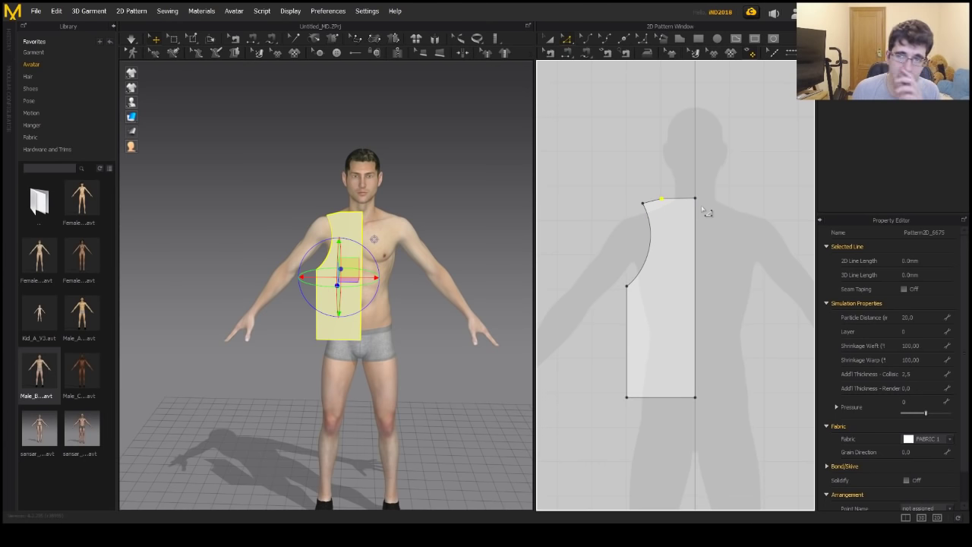
Try tilting the half-torso piece in 3D about its horizontal axis in front of the avatar, and undo the rotation.
right_drag(295, 322, 373, 333)
scroll(424, 289, up, 1)
scroll(427, 294, up, 4)
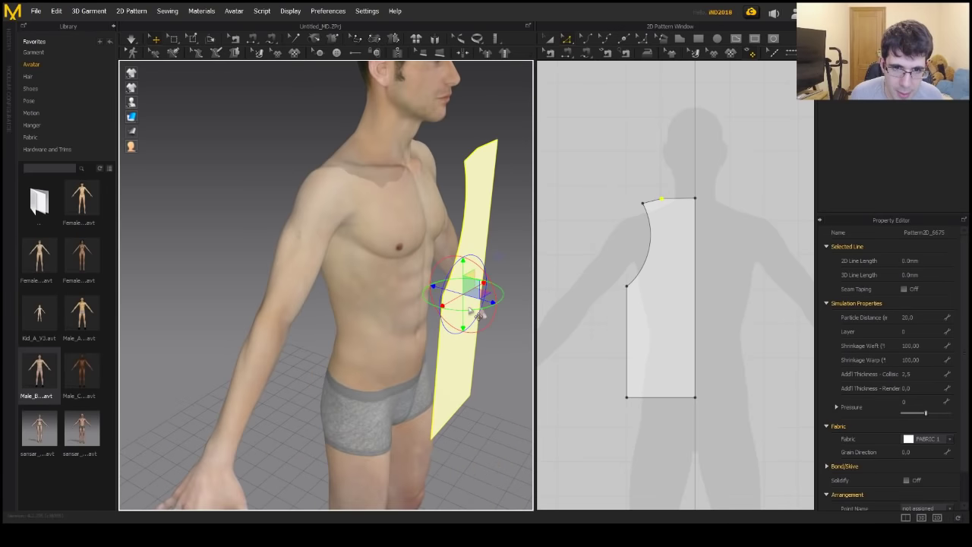
middle_drag(472, 311, 402, 308)
right_drag(403, 307, 409, 263)
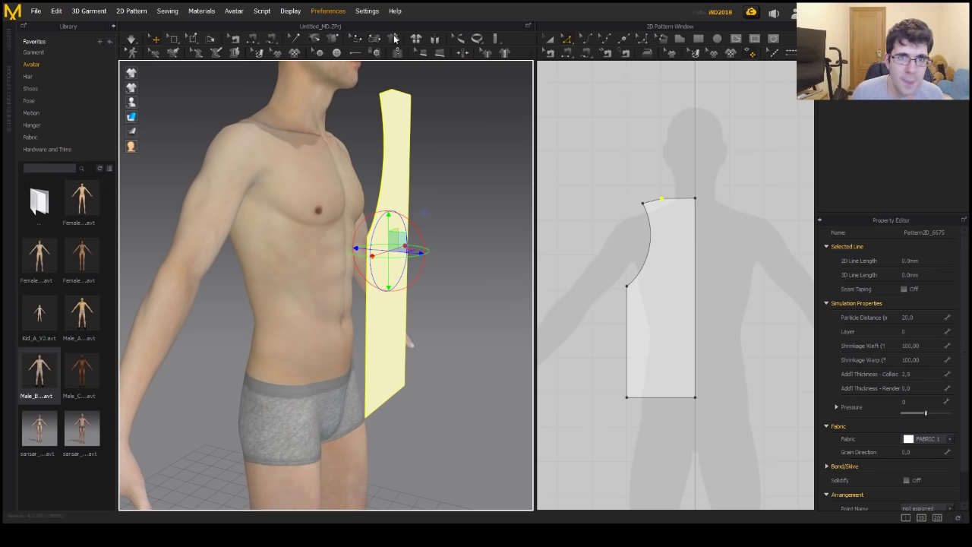
mouse_move(445, 226)
right_down()
mouse_move(392, 268)
mouse_move(369, 256)
mouse_move(397, 213)
mouse_move(438, 225)
right_up()
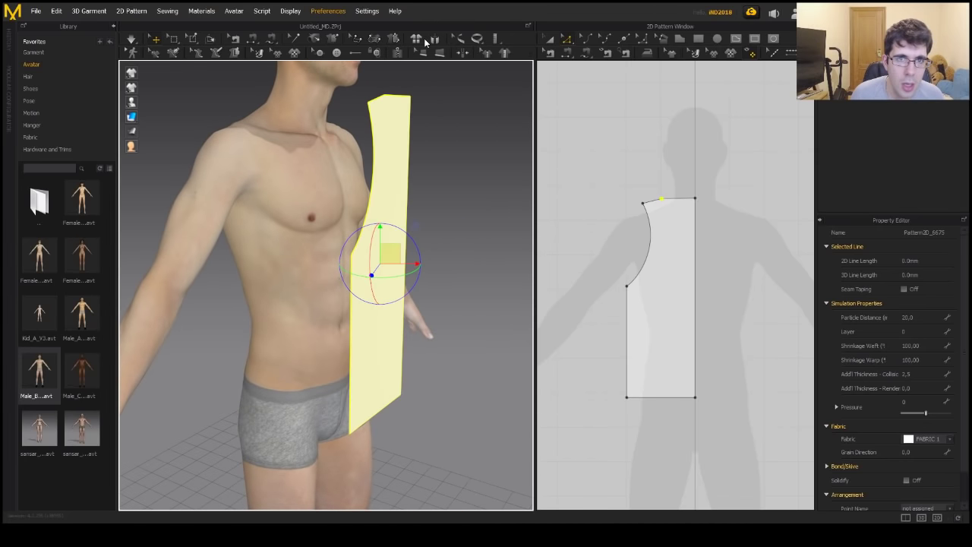
right_drag(423, 200, 455, 246)
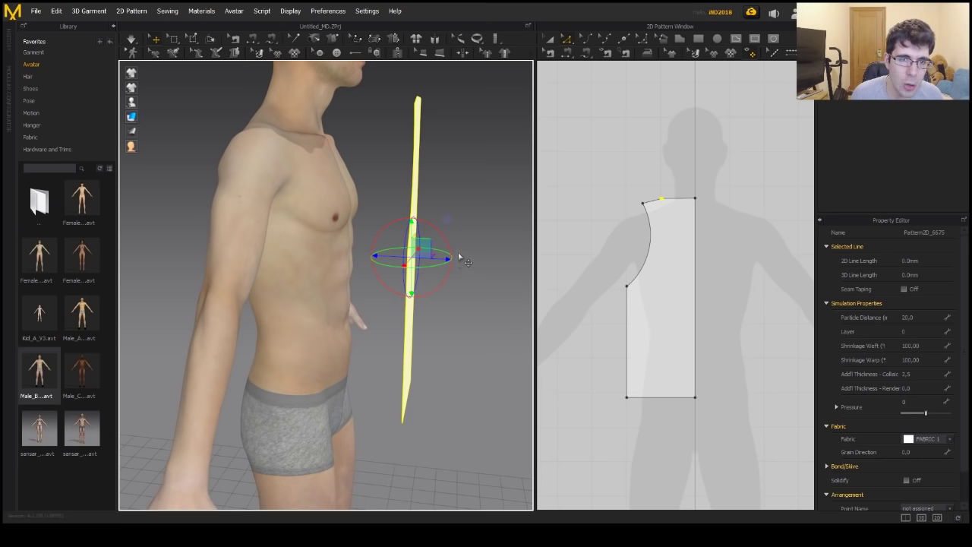
drag(444, 240, 436, 281)
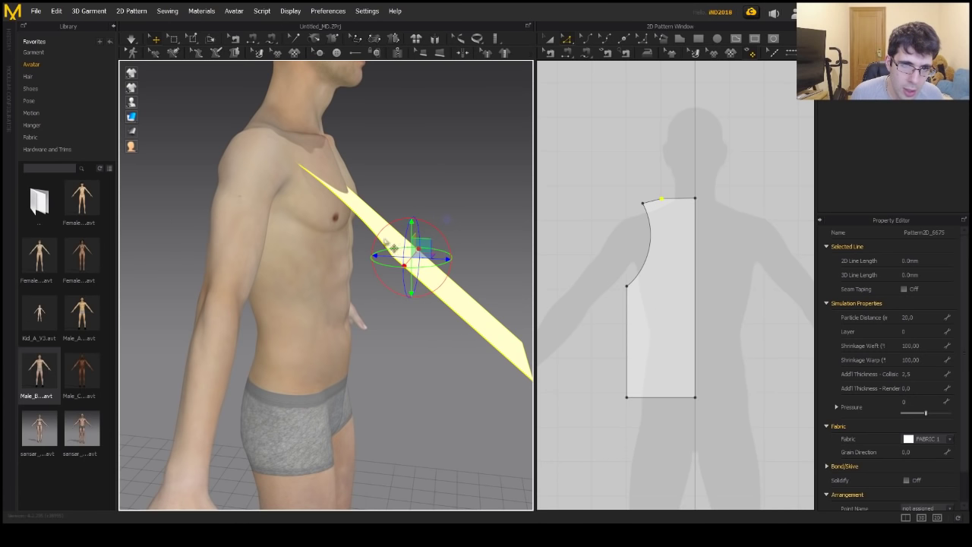
key(ctrl+z)
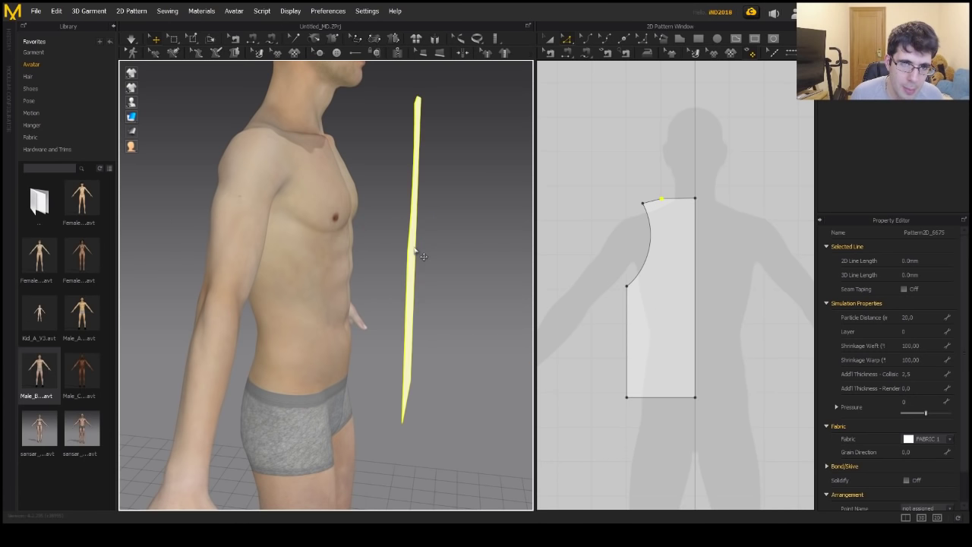
Move the half-torso piece backward in 3D so it sits close to the avatar's chest.
click(417, 251)
drag(432, 246, 384, 240)
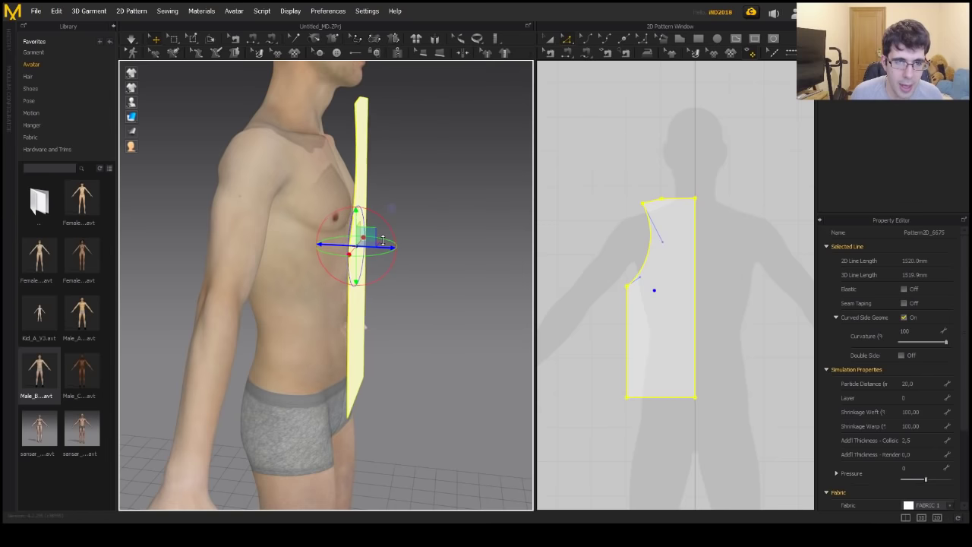
right_drag(384, 240, 332, 258)
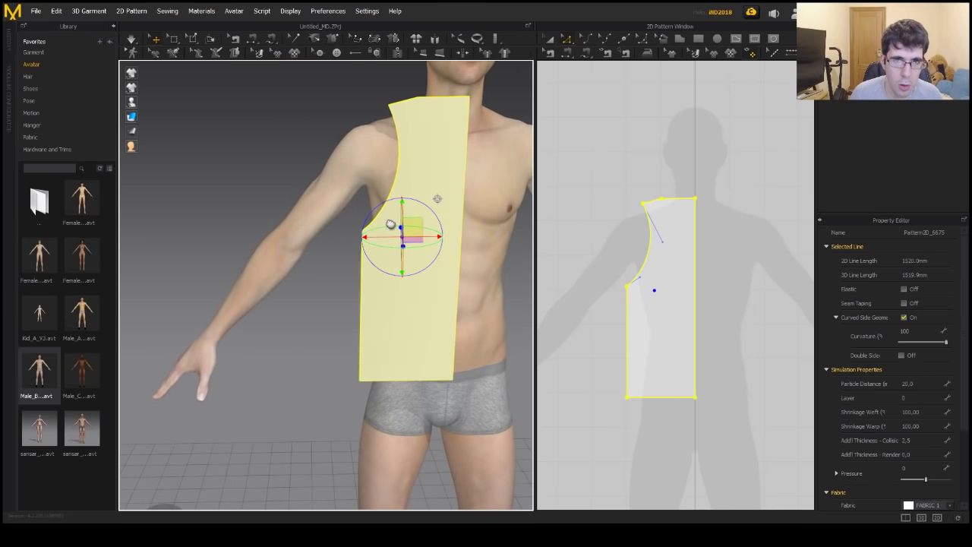
middle_drag(391, 225, 328, 259)
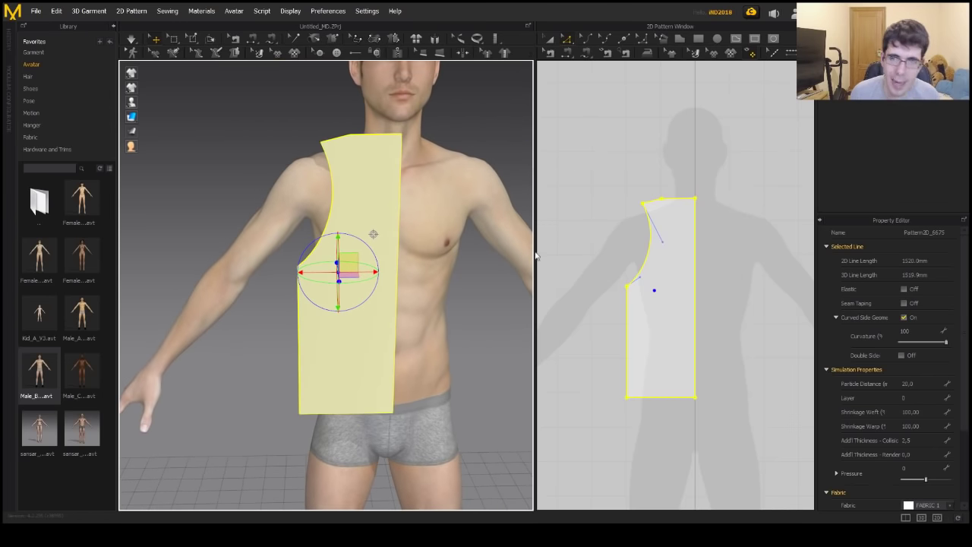
Try copying the half-torso piece and placing the duplicate above the original in the 2D pattern, and undo the paste.
scroll(693, 250, down, 3)
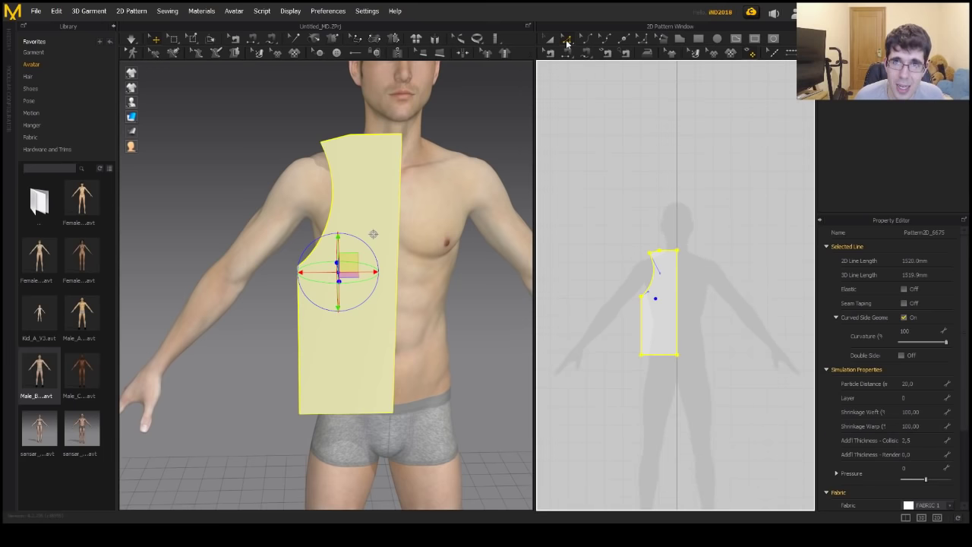
key(a)
click(667, 321)
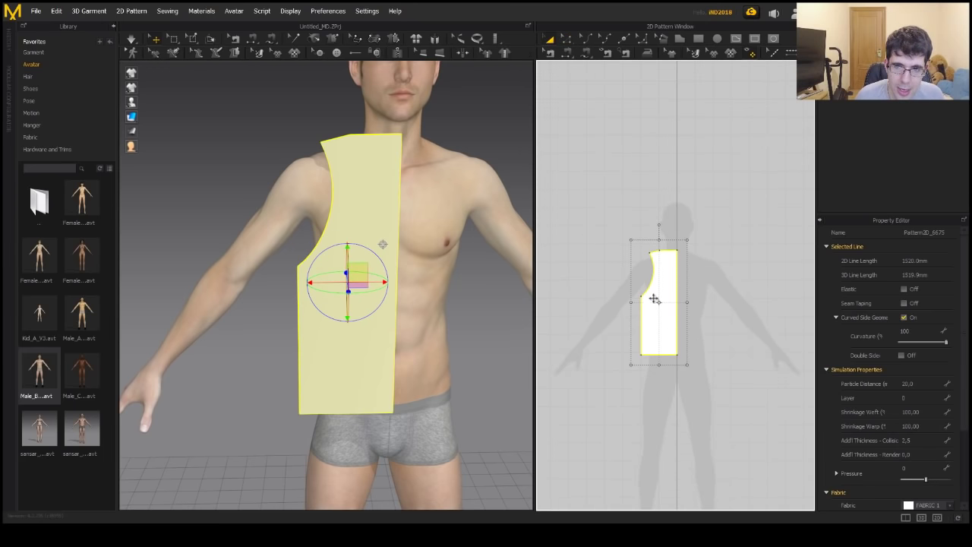
key(ctrl+c)
key(ctrl+v)
click(657, 160)
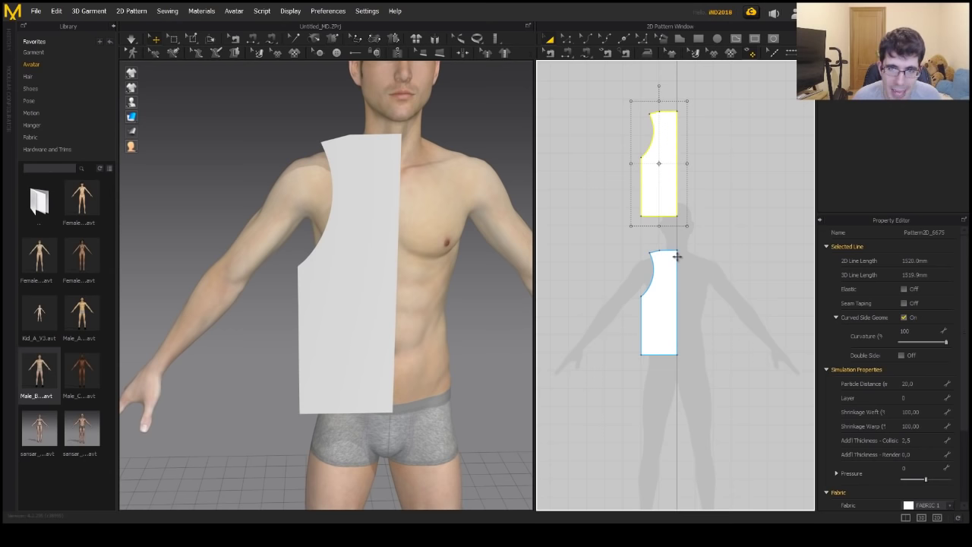
key(ctrl+z)
Unfold the half-torso piece across its straight center edge to make a full symmetrical front.
middle_drag(685, 269, 673, 296)
scroll(675, 311, up, 3)
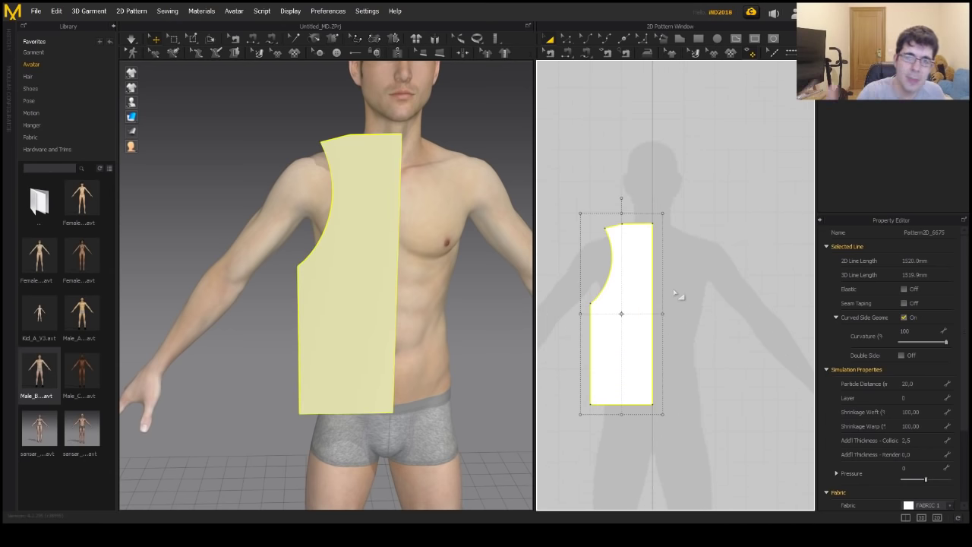
click(676, 293)
click(562, 38)
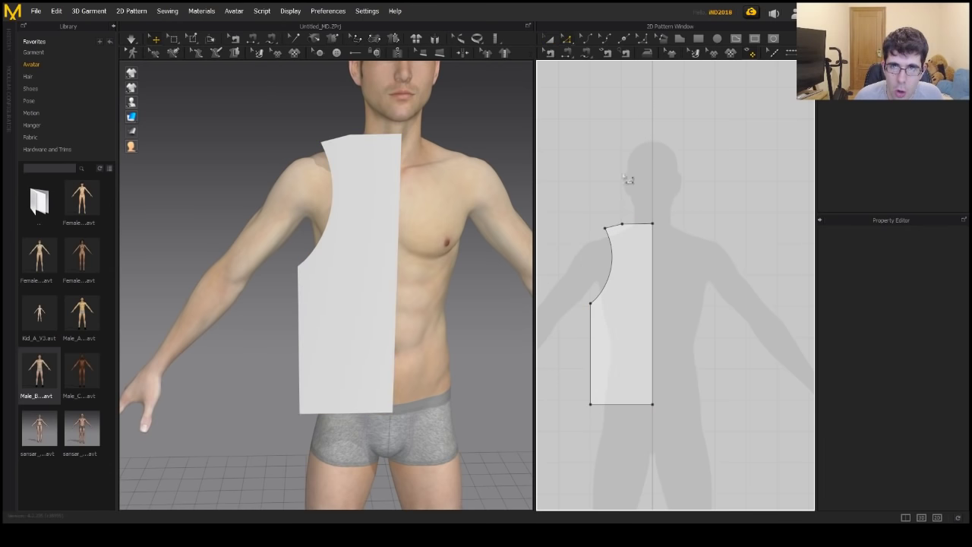
click(655, 301)
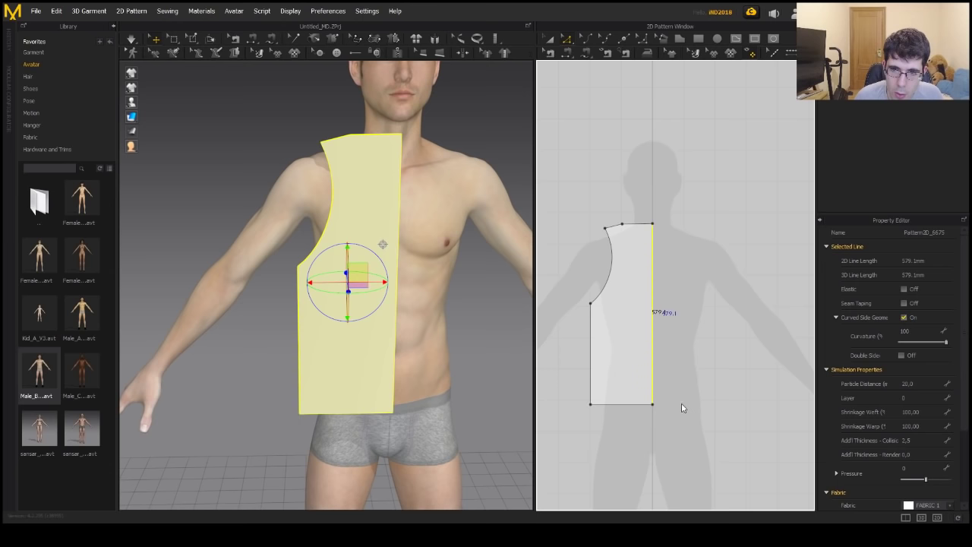
key(ctrl+u)
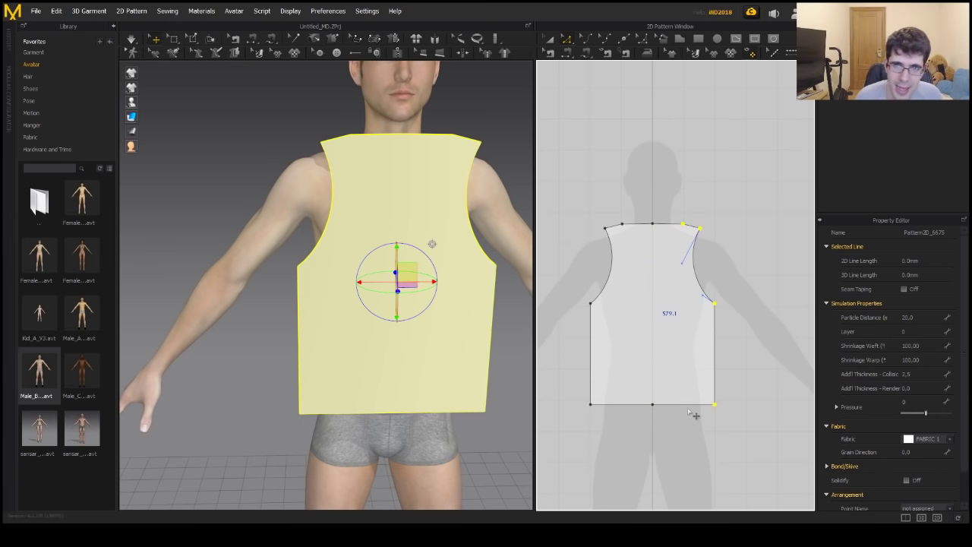
Remove the center points from the hem and the top edge of the unfolded front piece.
click(653, 404)
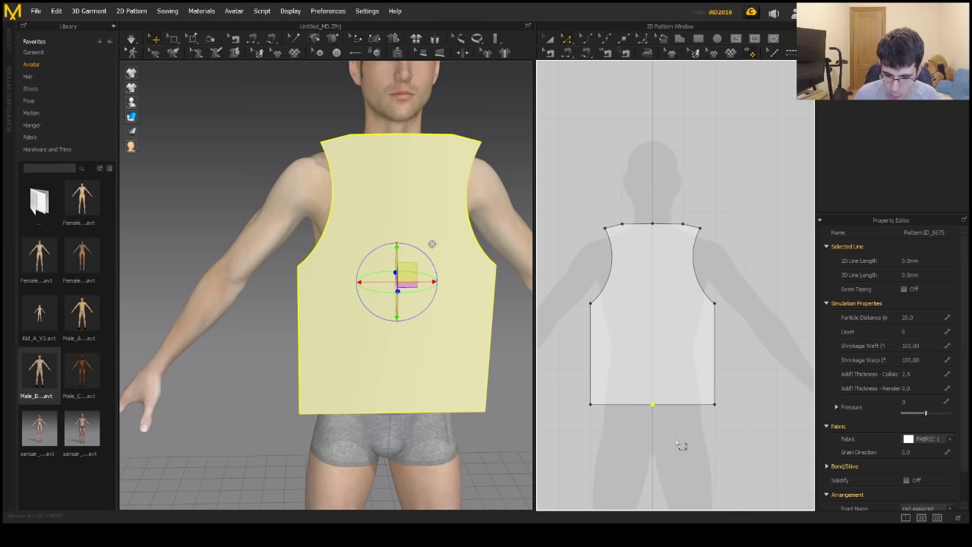
click(681, 425)
click(656, 234)
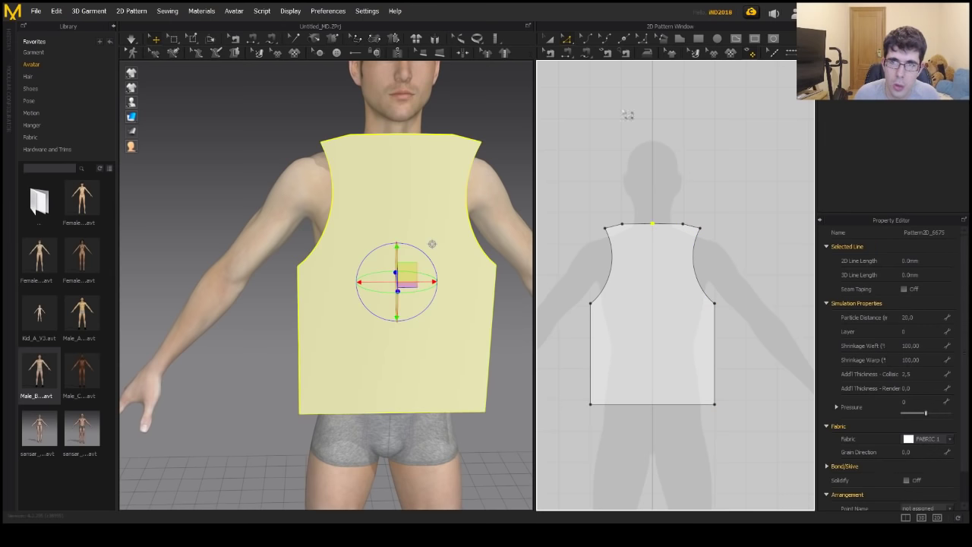
Bend the top edge of the front piece downward into a rounded neckline curve about 260 mm long.
click(605, 40)
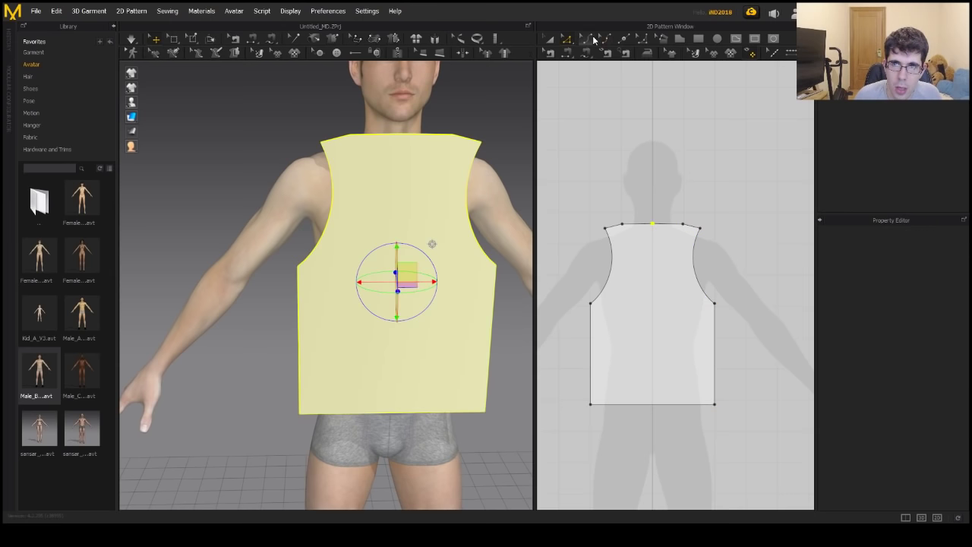
drag(653, 226, 658, 255)
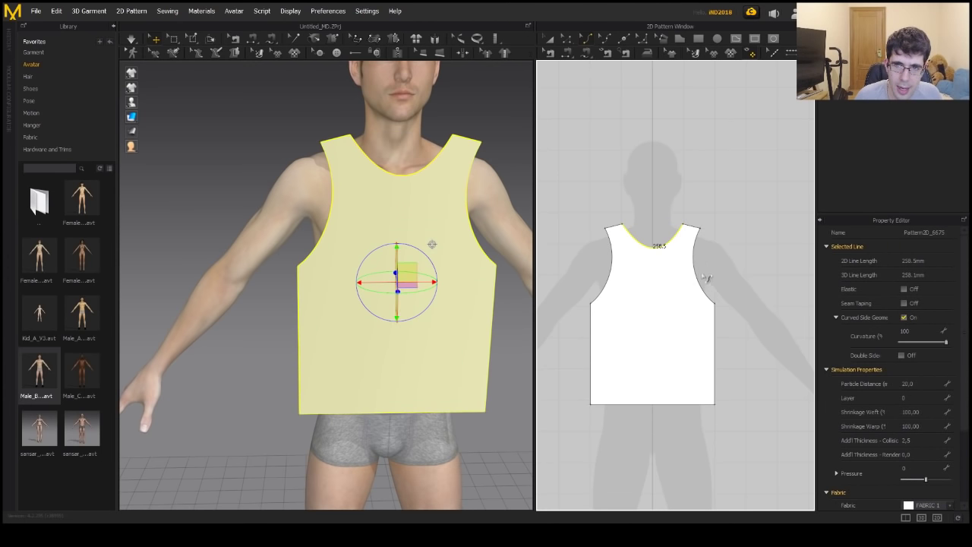
drag(654, 250, 652, 249)
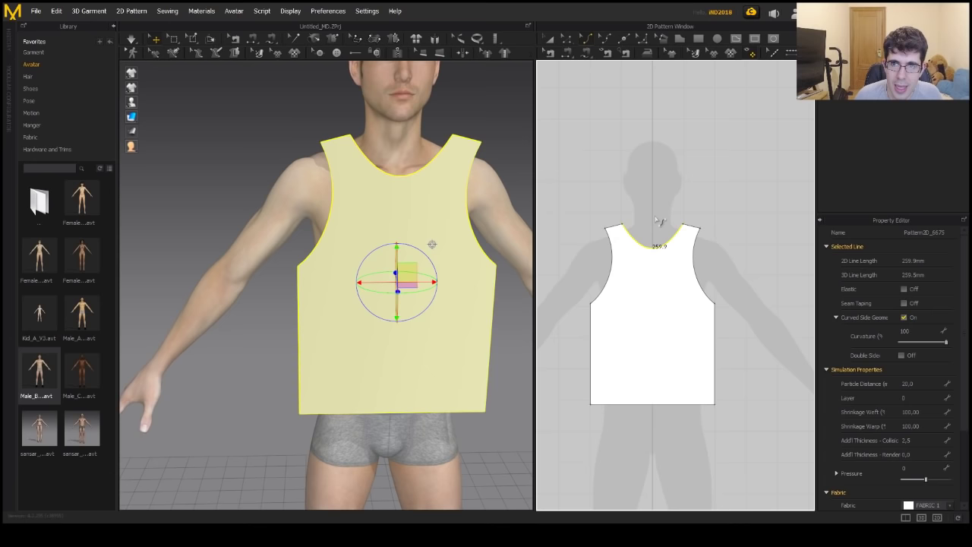
Copy the front piece and paste the duplicate directly above it in the 2D pattern as the back piece.
scroll(663, 266, down, 3)
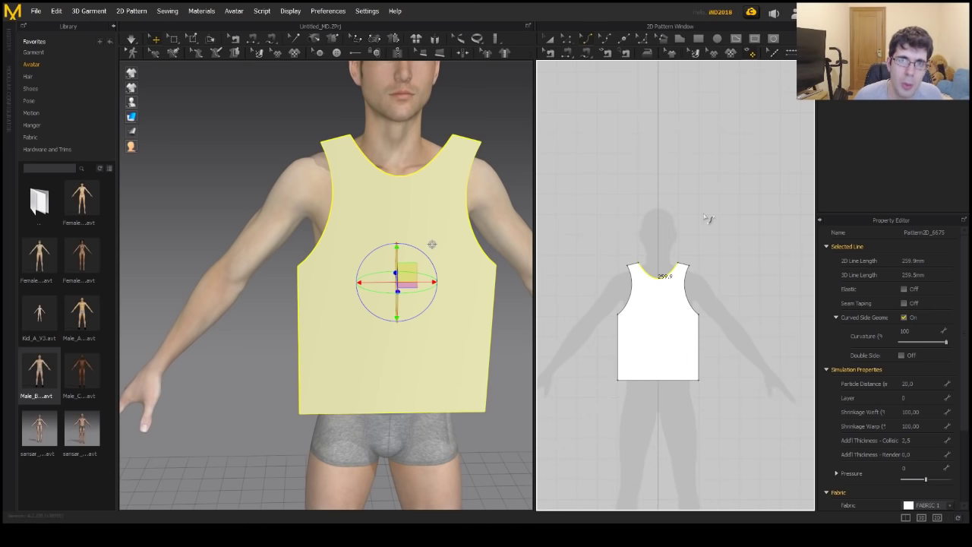
click(656, 286)
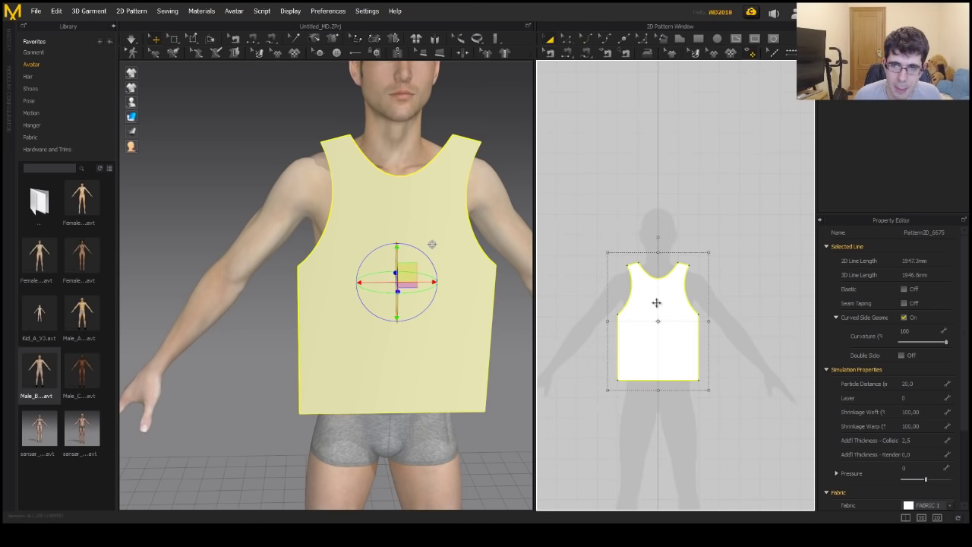
key(ctrl+c)
key(ctrl+v)
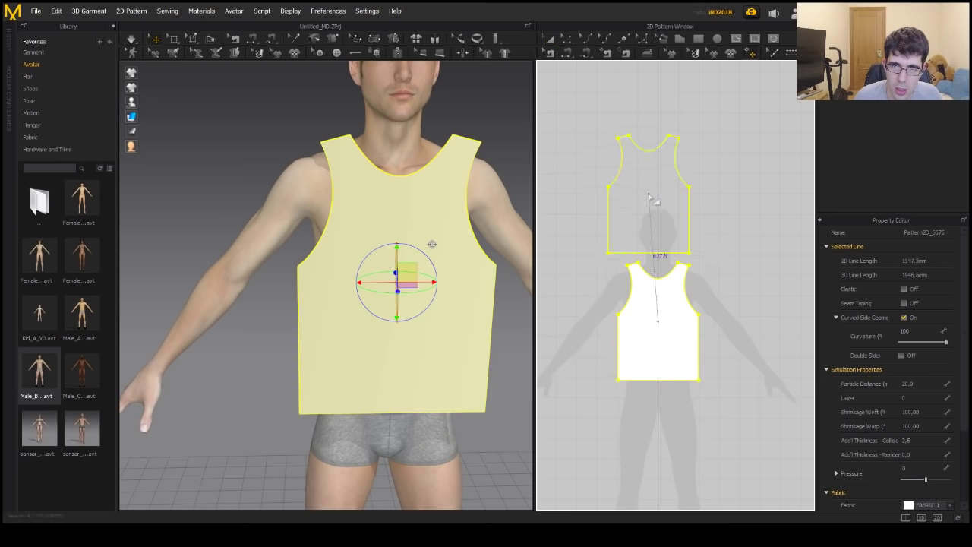
click(655, 177)
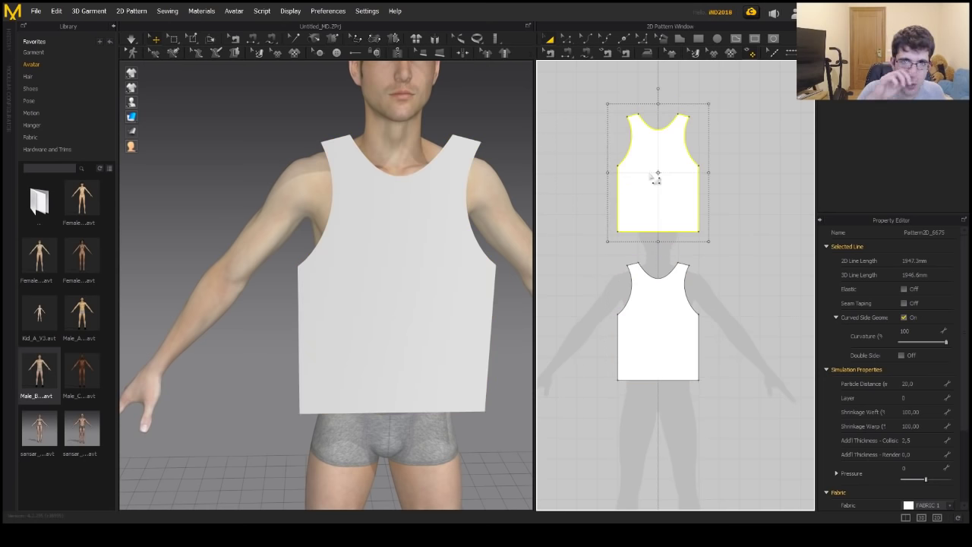
Place the duplicated piece behind the avatar's back in the 3D view.
right_drag(352, 243, 418, 251)
scroll(419, 252, down, 6)
middle_drag(382, 286, 443, 351)
scroll(442, 352, up, 3)
middle_drag(451, 272, 383, 283)
right_drag(383, 282, 335, 288)
drag(454, 199, 346, 330)
scroll(334, 319, up, 4)
right_drag(319, 303, 240, 258)
middle_drag(346, 400, 330, 349)
right_drag(330, 348, 360, 359)
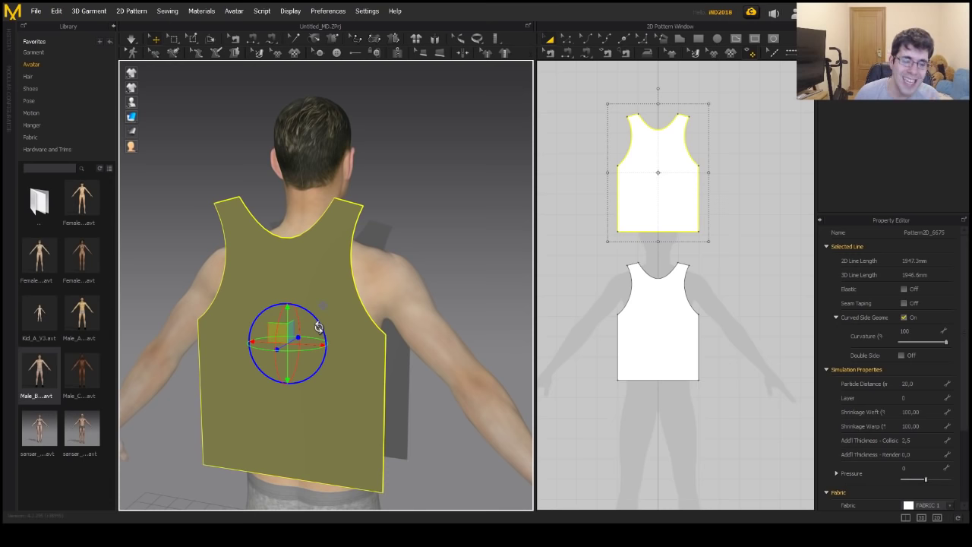
Flip the back piece in the 3D view so its outer face points away from the avatar's back.
click(302, 262)
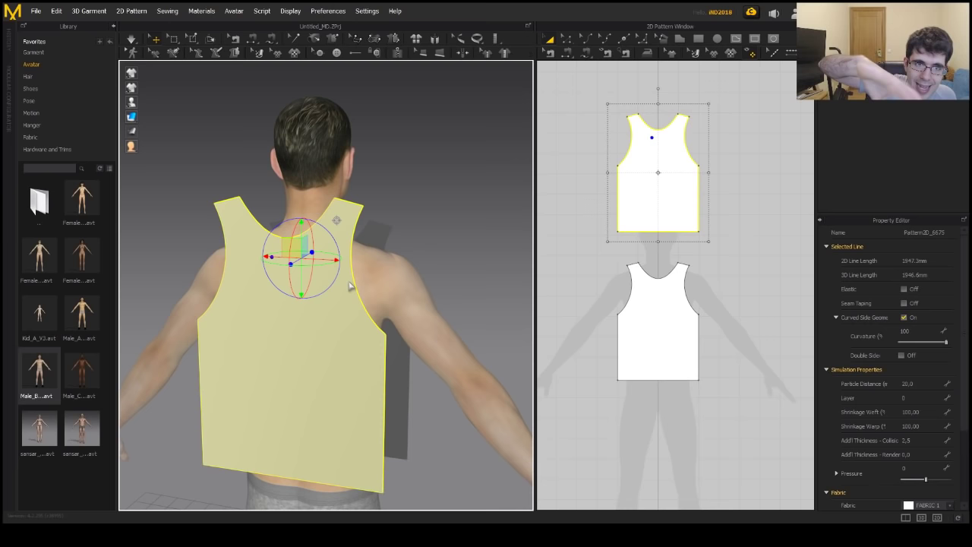
click(340, 327)
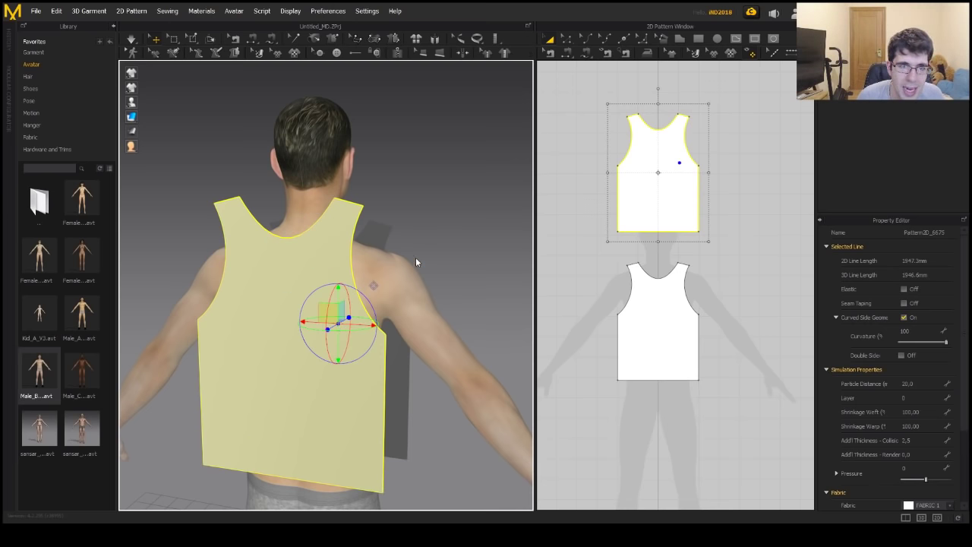
key(ctrl+g)
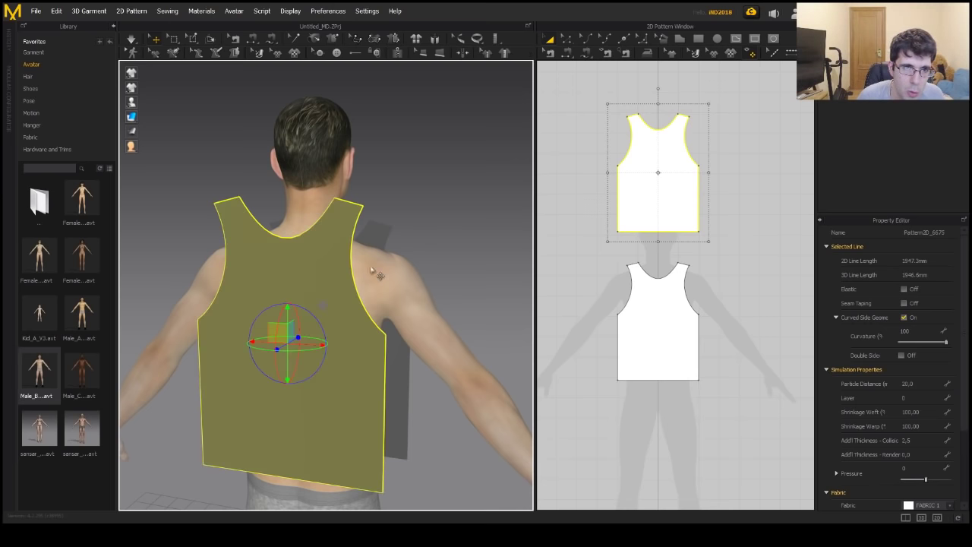
click(306, 254)
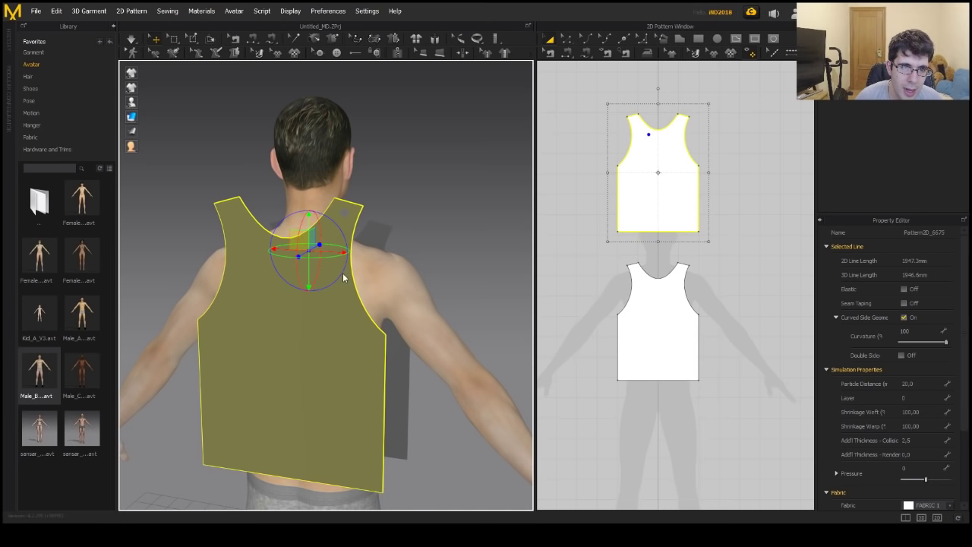
click(370, 289)
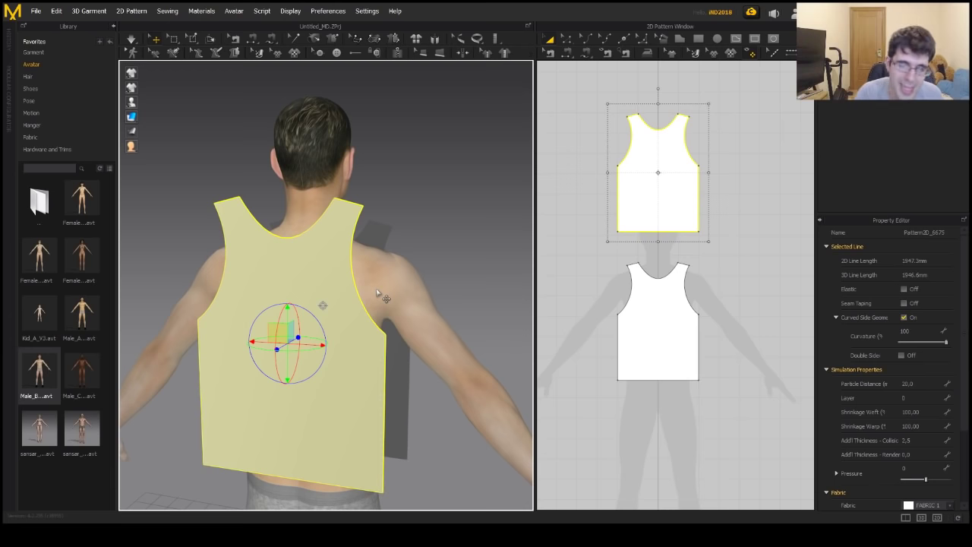
click(309, 272)
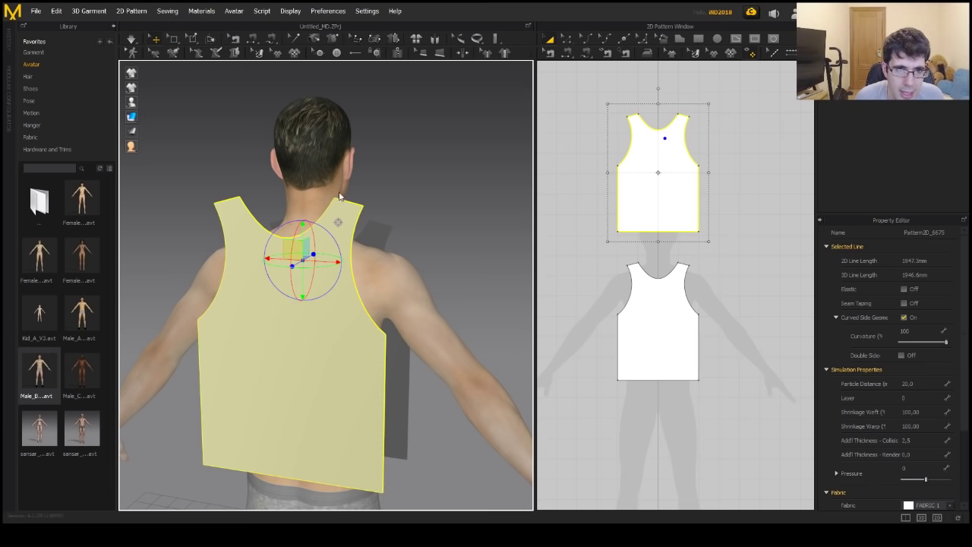
Select the hems of both pieces and lower them together until the side edges are about 410 mm long.
right_drag(411, 236, 312, 233)
scroll(443, 236, down, 5)
right_drag(443, 237, 389, 262)
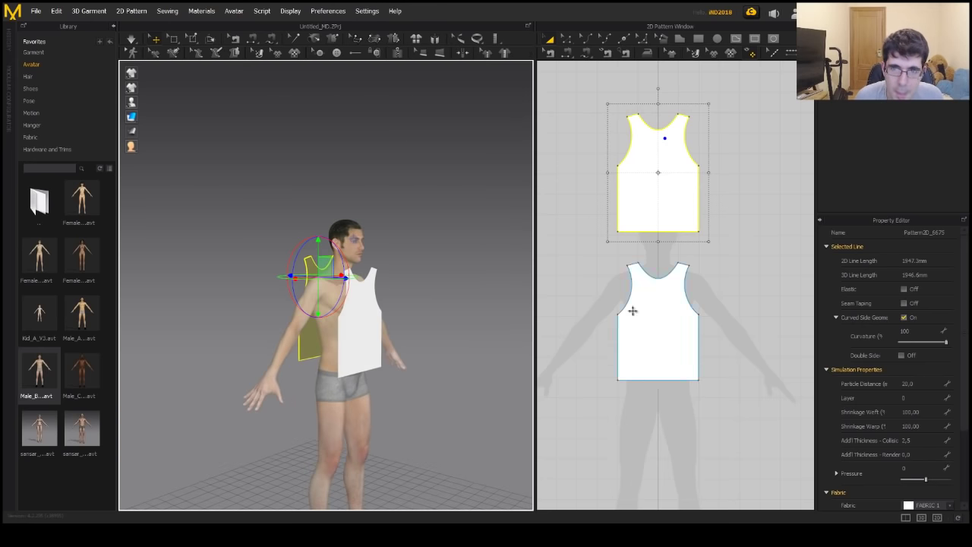
key(z)
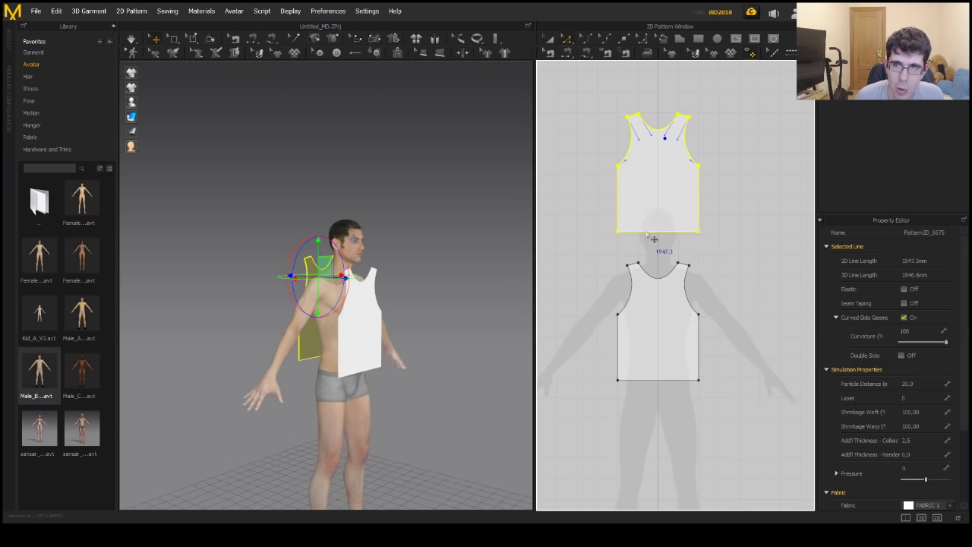
click(655, 231)
shift+click(669, 379)
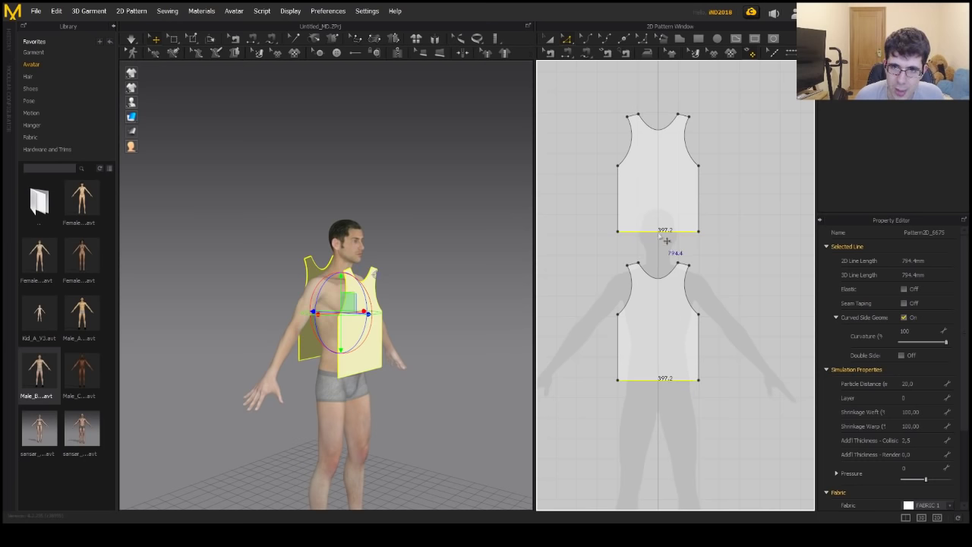
drag(666, 240, 666, 256)
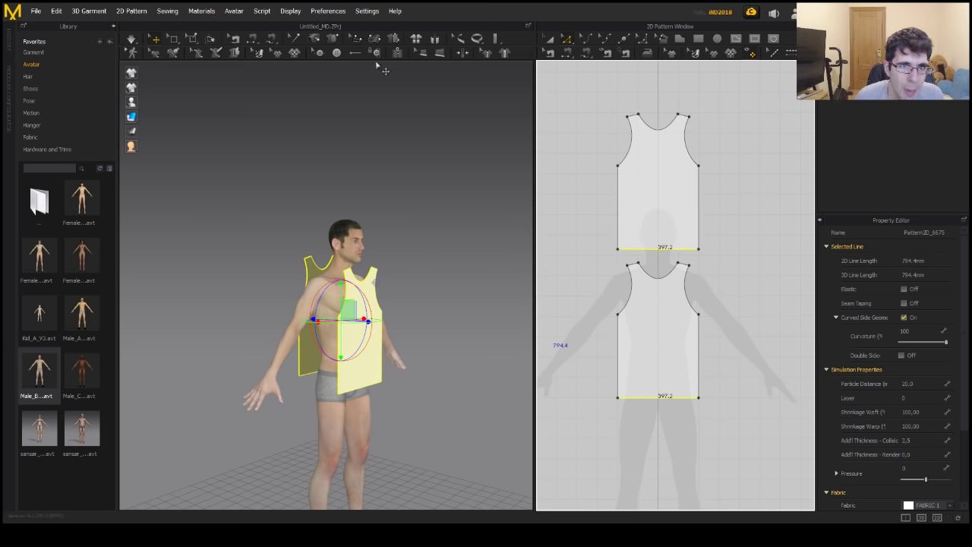
Try simulating the two unsewn pieces around the avatar, stop the simulation and undo the drop.
middle_drag(313, 156, 334, 126)
scroll(453, 258, up, 5)
scroll(454, 259, down, 1)
middle_drag(456, 258, 390, 238)
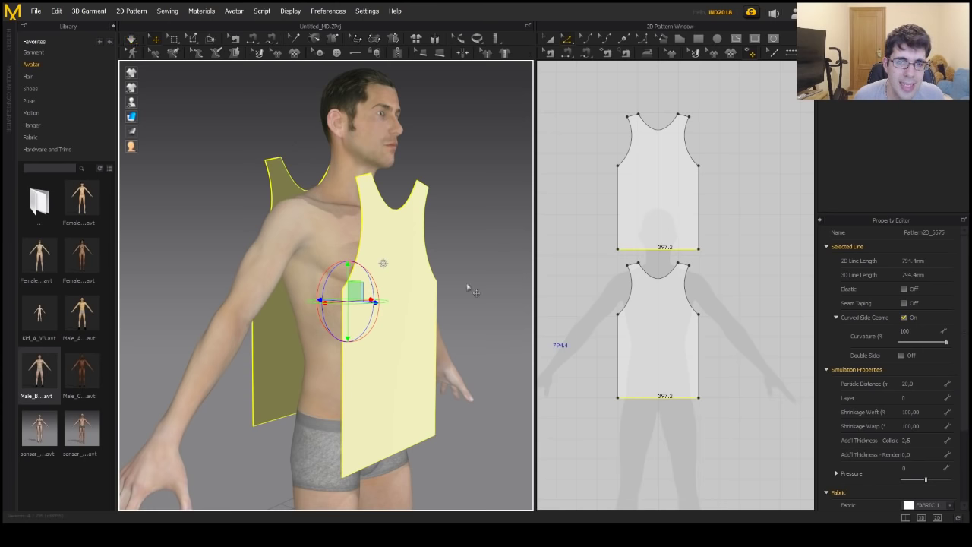
scroll(476, 291, down, 5)
click(133, 42)
click(132, 39)
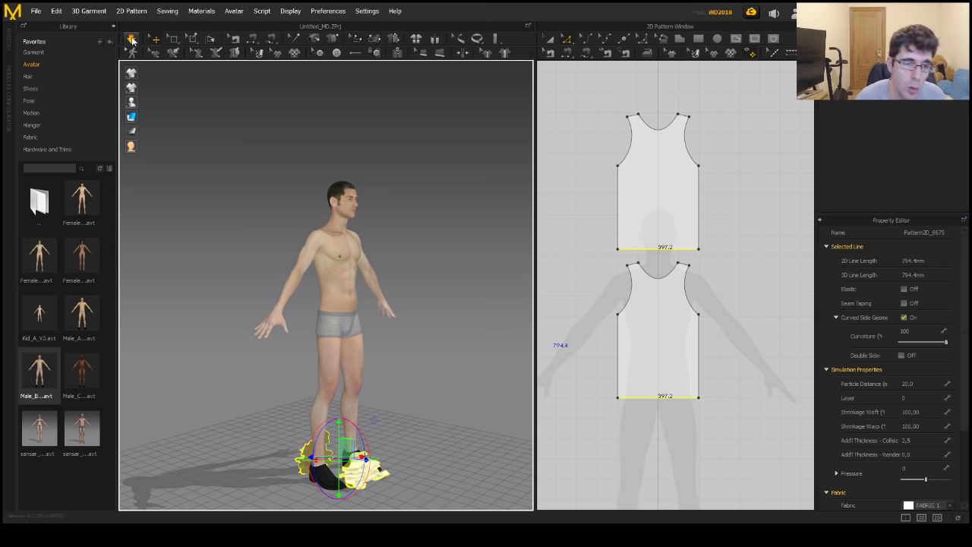
click(133, 41)
key(ctrl+z)
scroll(371, 225, up, 4)
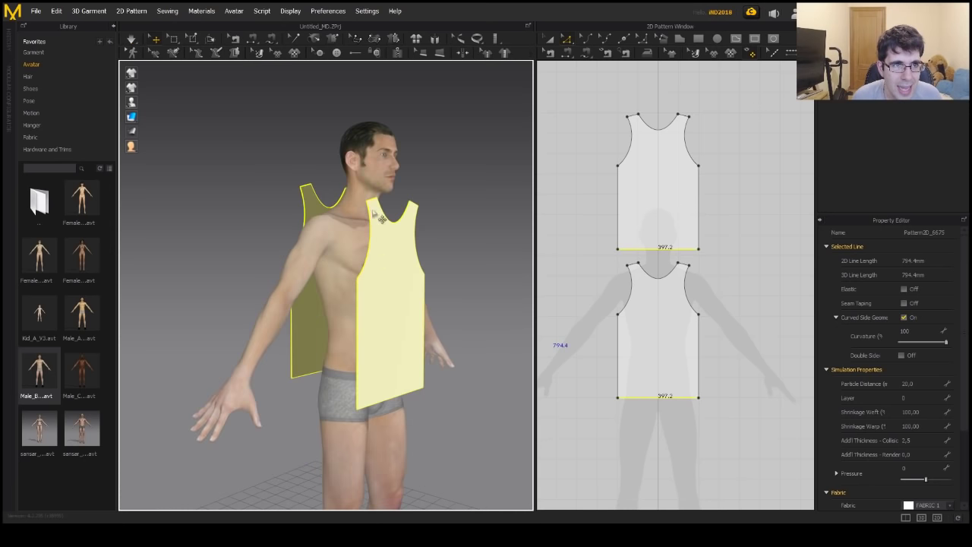
scroll(380, 230, up, 4)
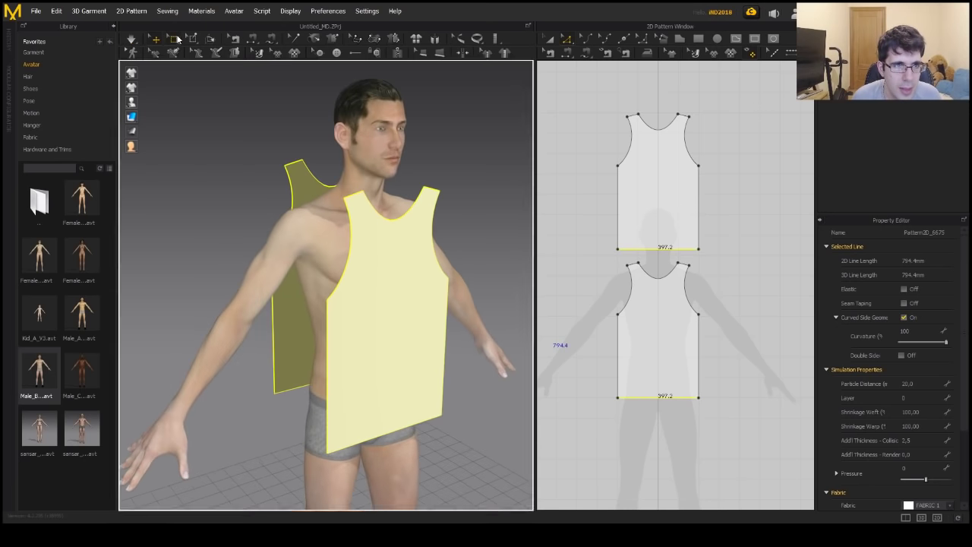
Try moving the front piece in the 3D view, undo the move and return to the Select/Move tool.
click(370, 265)
mouse_move(374, 273)
mouse_down()
mouse_move(398, 288)
mouse_move(386, 286)
mouse_up()
key(ctrl+z)
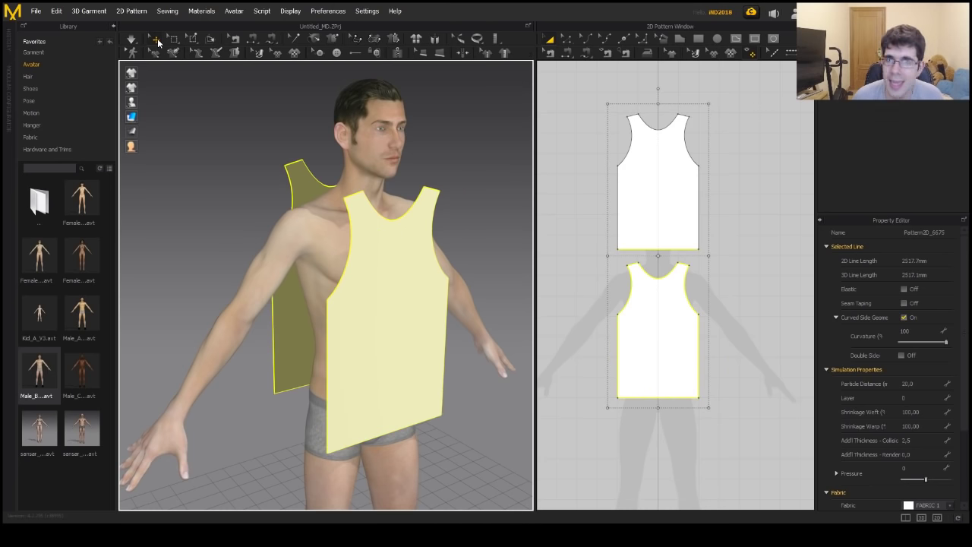
click(156, 39)
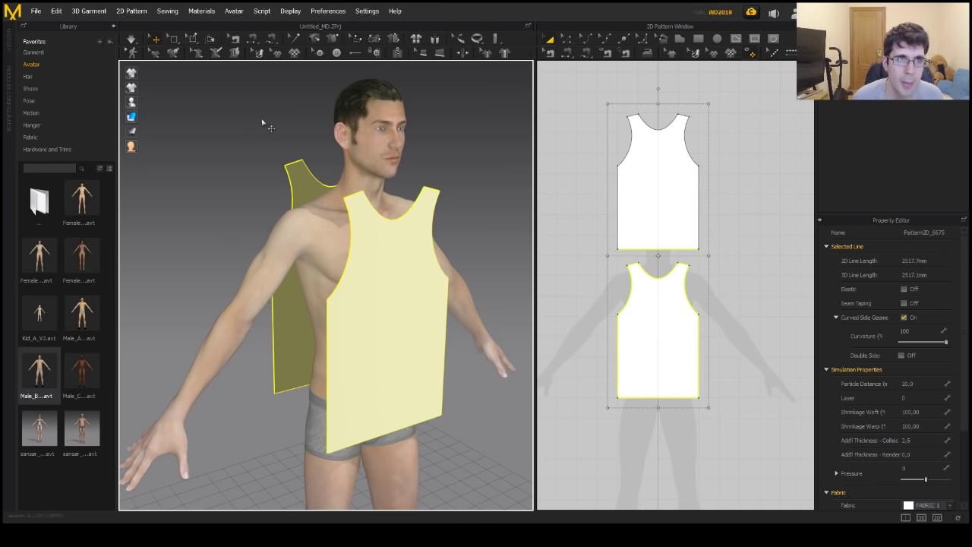
Try tacking the front piece's strap to the avatar with Tack on Avatar, and undo it.
click(333, 41)
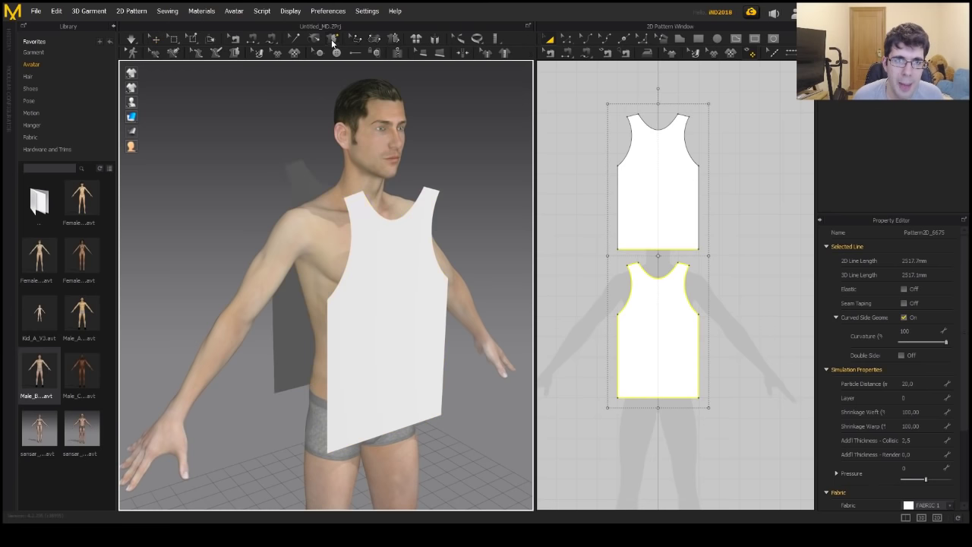
right_drag(351, 217, 369, 221)
scroll(370, 221, up, 3)
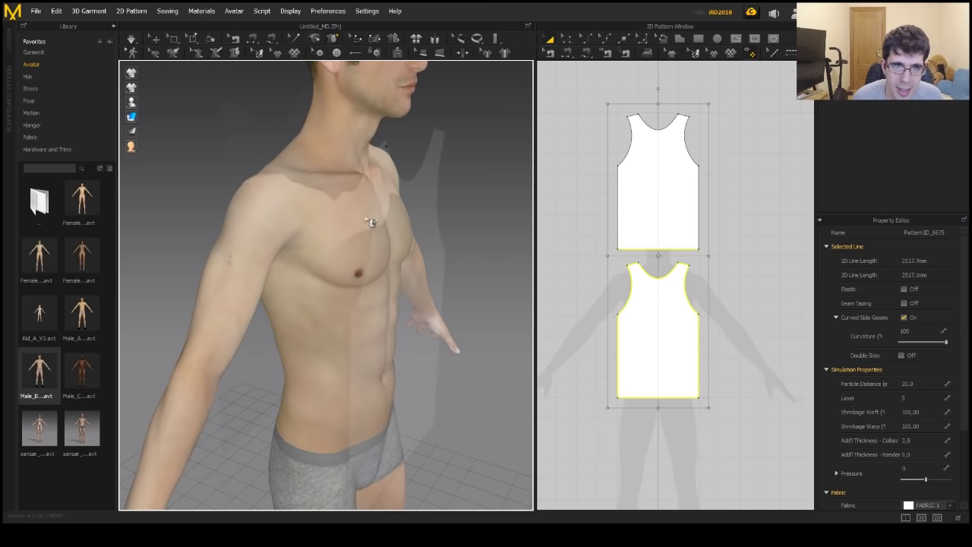
click(381, 158)
click(320, 181)
mouse_move(332, 222)
right_down()
mouse_move(291, 214)
mouse_move(339, 228)
right_up()
key(ctrl+z)
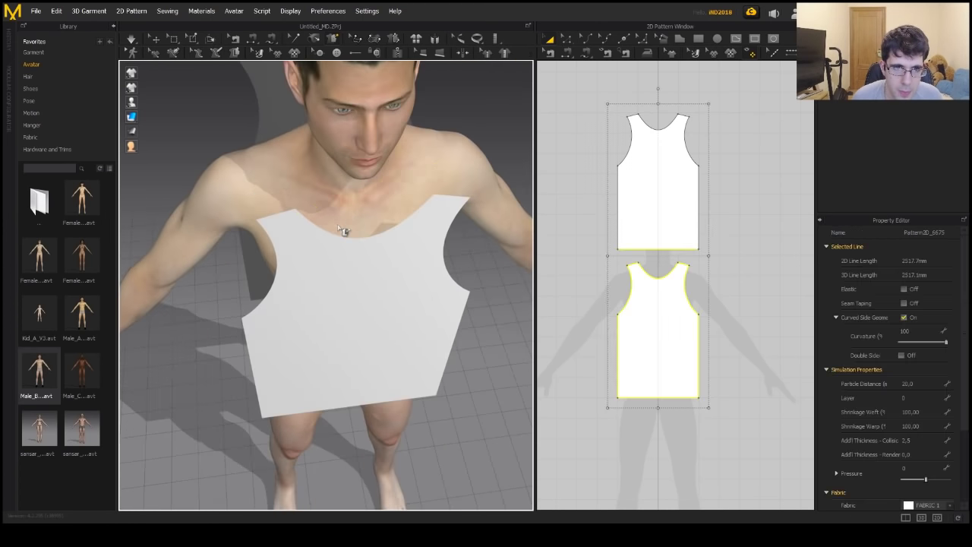
Tack one strap of the front piece to the avatar's shoulder, simulate the hanging cloth, and undo the simulated drape.
click(281, 221)
click(278, 199)
right_drag(317, 258, 363, 242)
click(131, 38)
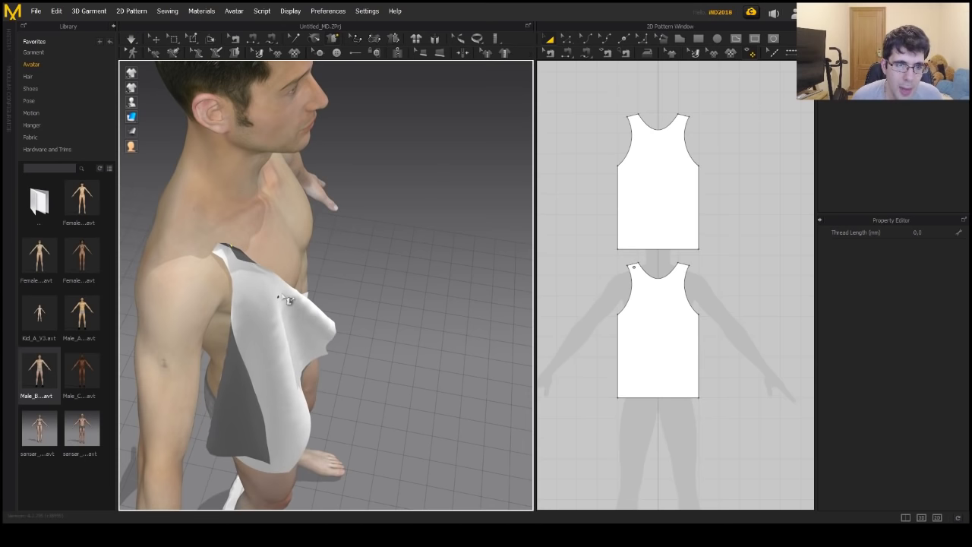
key(ctrl+z)
Tack two points about 210 mm apart across the front piece's chest, simulate the gathering, and undo the simulated drape.
right_drag(354, 256, 239, 198)
click(315, 40)
click(419, 253)
key(space)
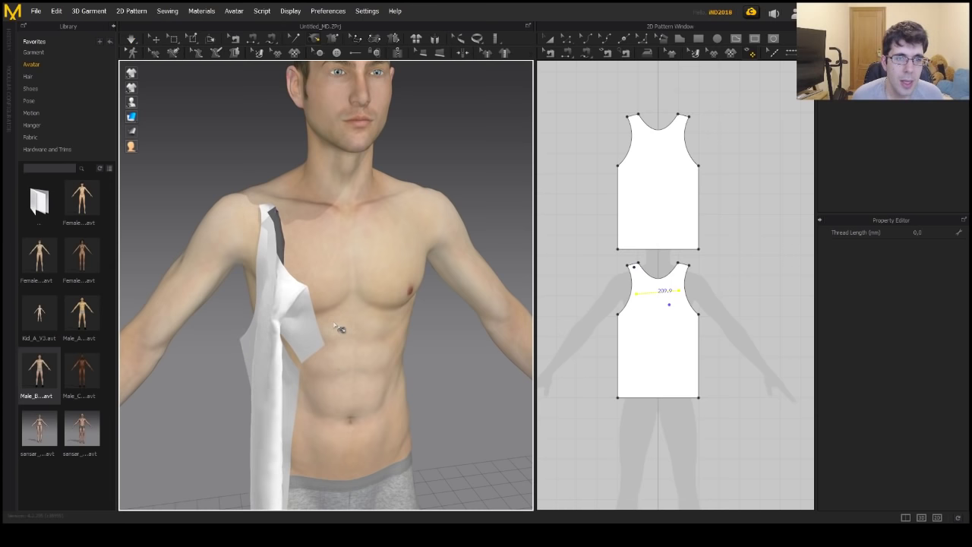
key(ctrl+z)
Delete the tack across the front piece's chest and the tack on the avatar's shoulder.
right_drag(332, 261, 346, 245)
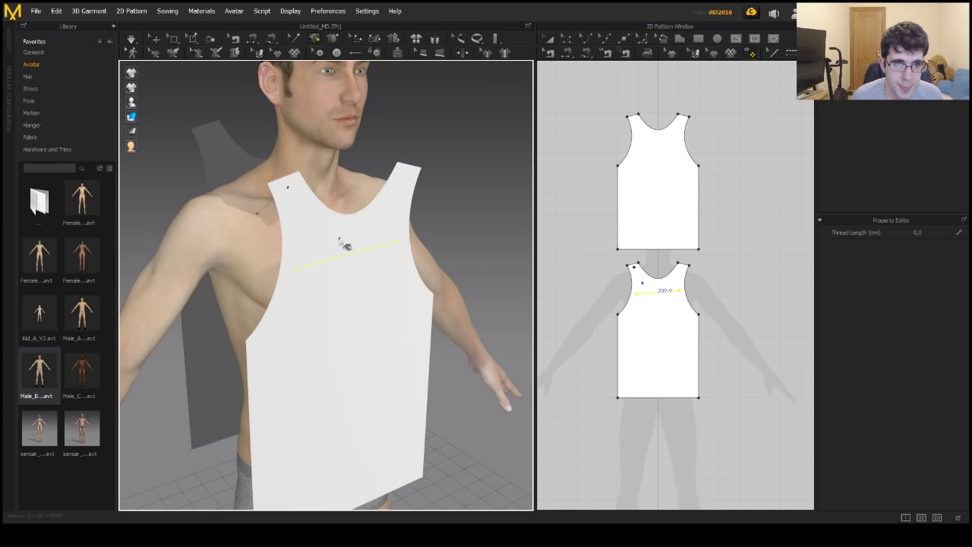
click(296, 40)
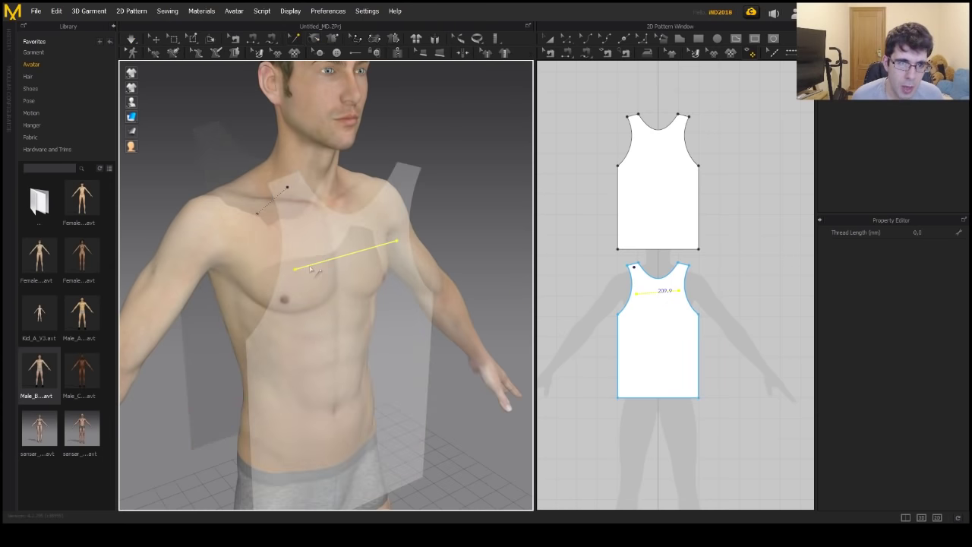
key(Delete)
click(277, 197)
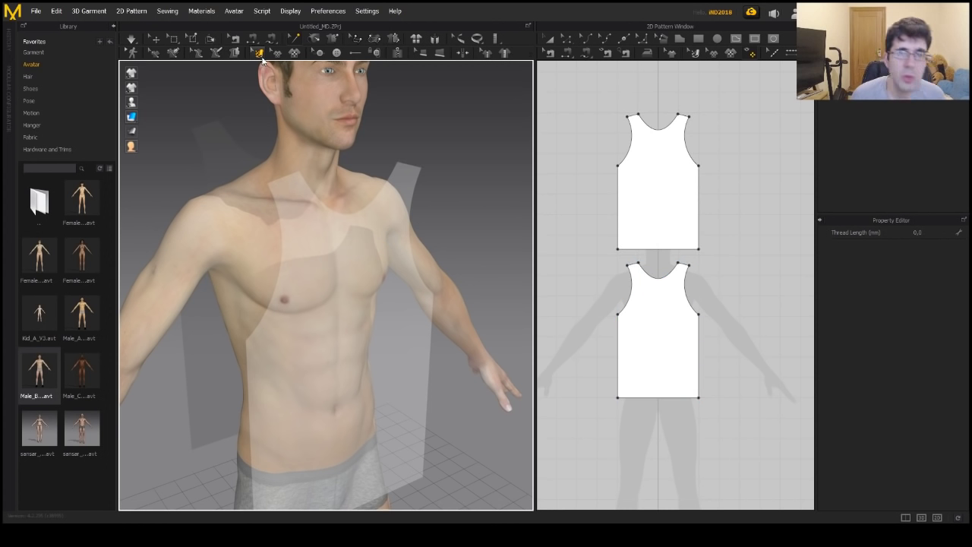
Sew the back piece's side edge to the front piece's matching edge on the avatar's left with Segment Sewing.
scroll(401, 251, down, 3)
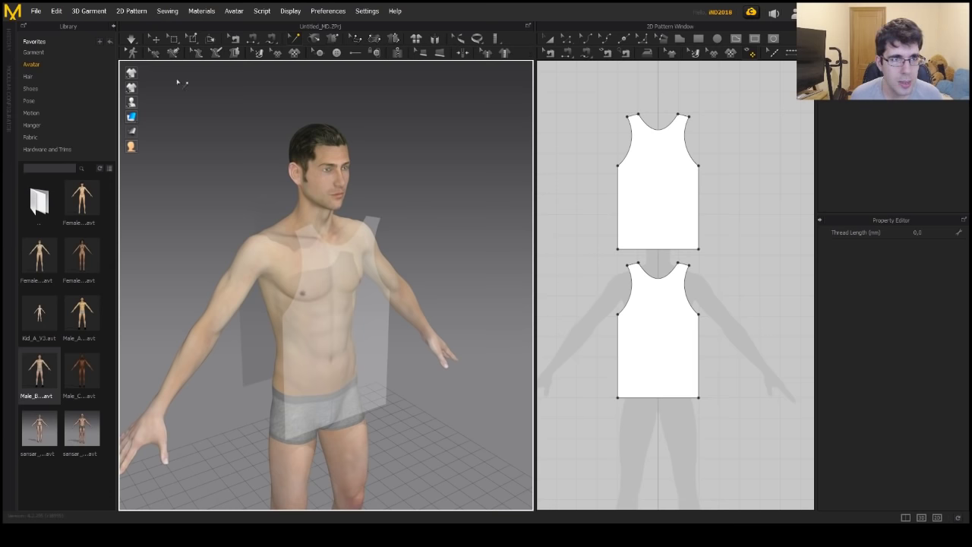
click(156, 39)
scroll(363, 282, up, 4)
click(655, 186)
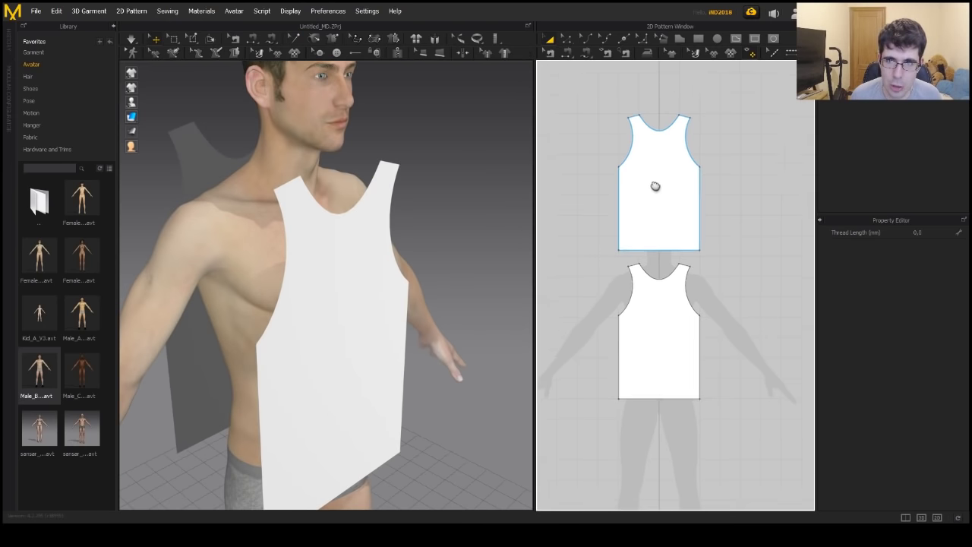
scroll(654, 187, up, 4)
scroll(664, 226, down, 3)
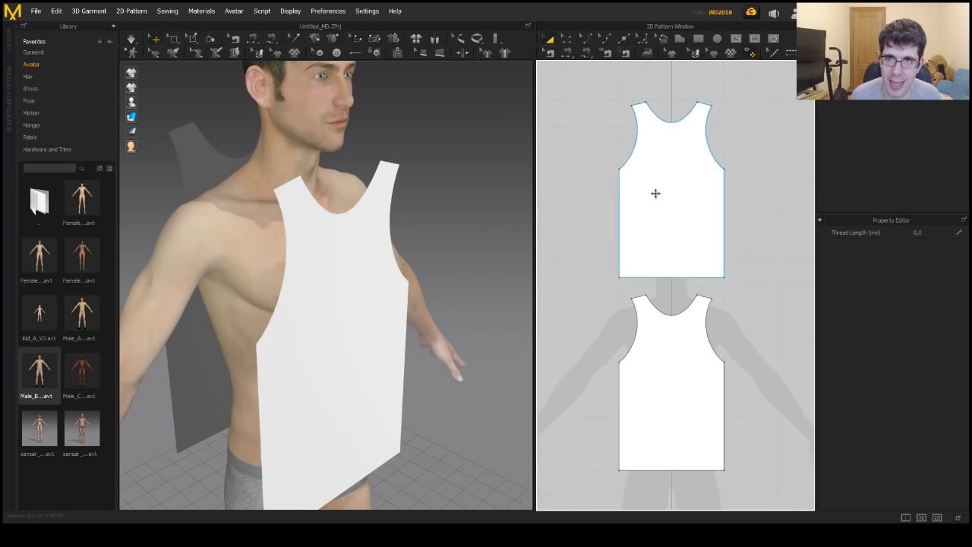
click(551, 54)
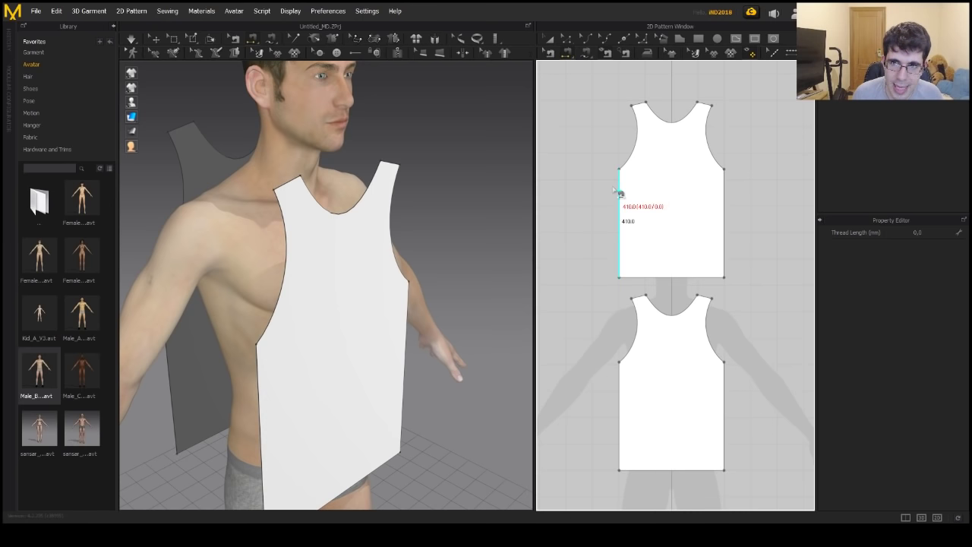
right_drag(397, 228, 358, 238)
middle_drag(358, 238, 393, 276)
right_drag(393, 276, 408, 315)
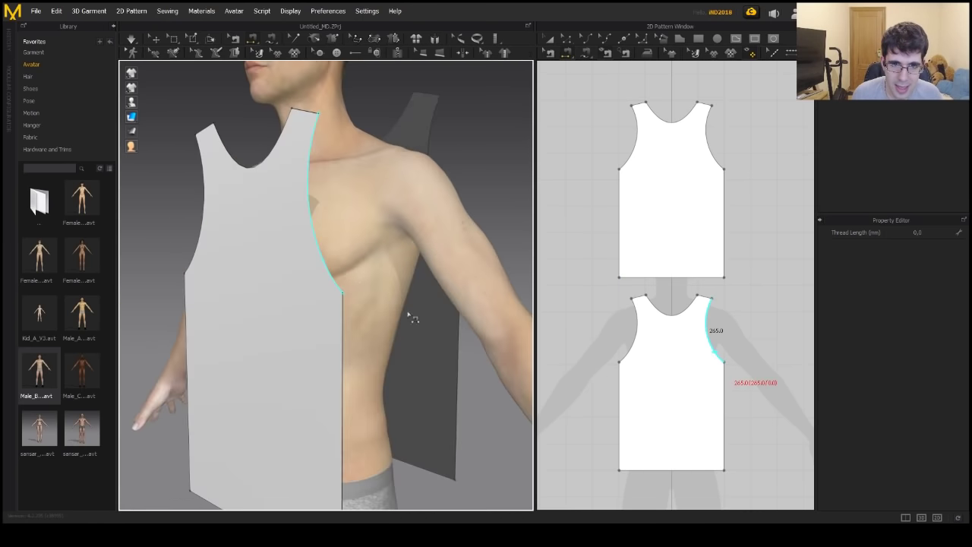
click(623, 211)
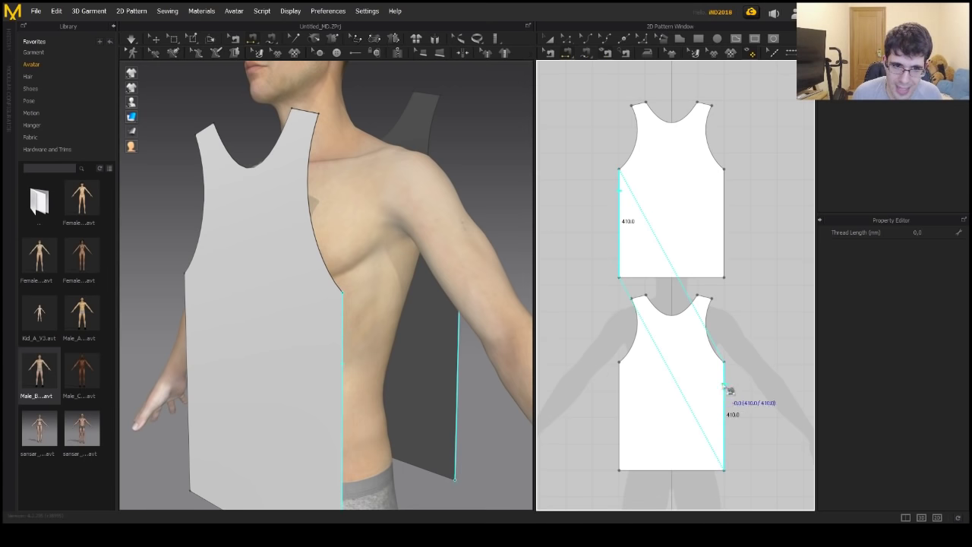
click(340, 371)
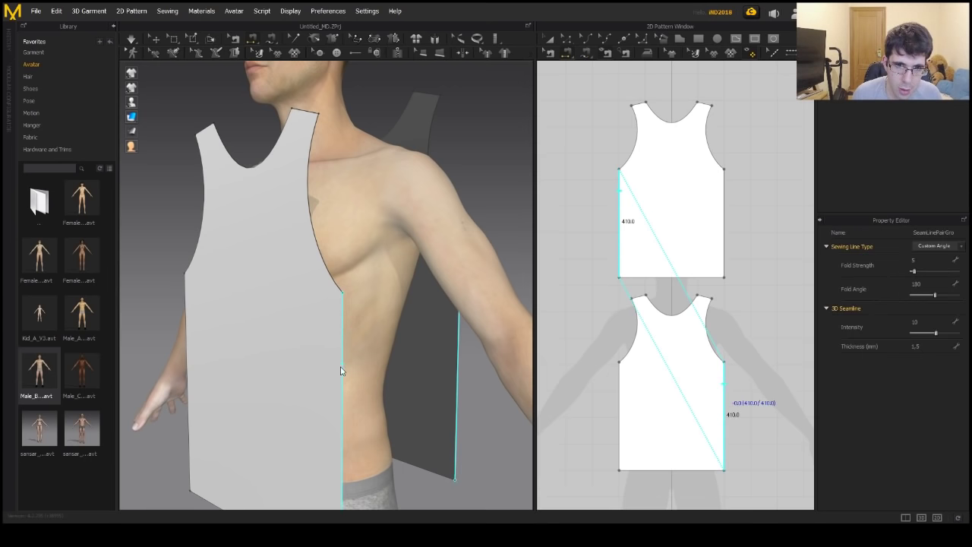
middle_drag(388, 365, 383, 282)
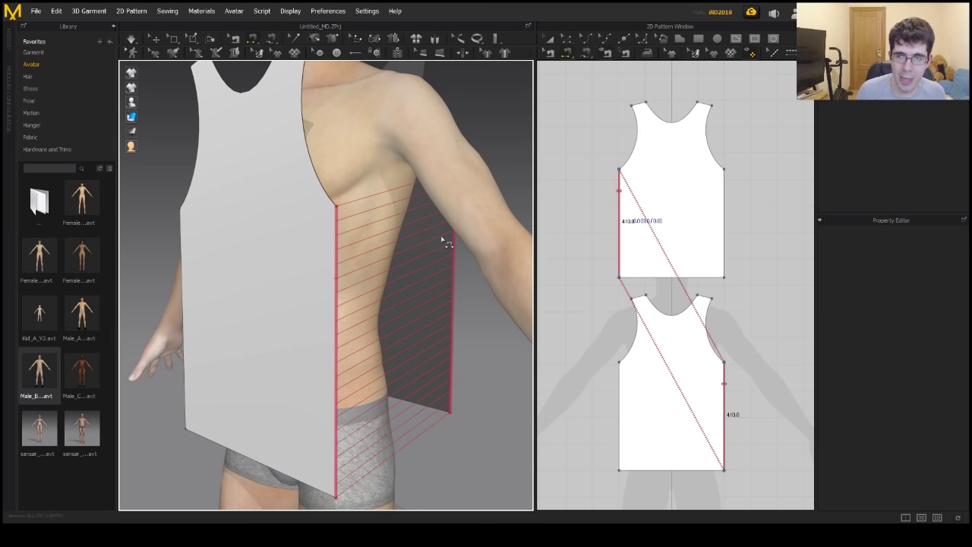
Sew the front and back pieces' side edges together on the avatar's right side.
scroll(676, 221, down, 3)
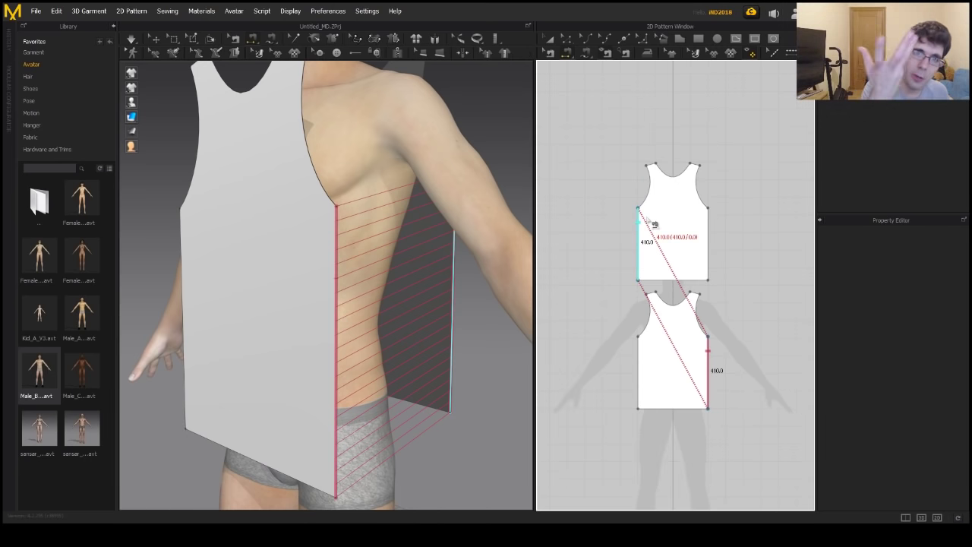
click(648, 222)
click(674, 332)
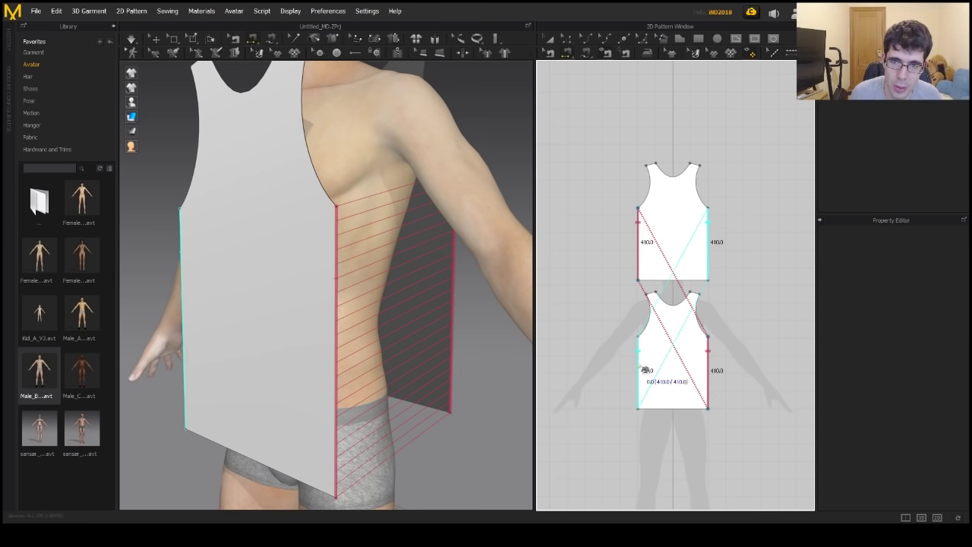
click(646, 367)
right_drag(289, 266, 389, 313)
scroll(299, 243, down, 2)
scroll(286, 191, up, 4)
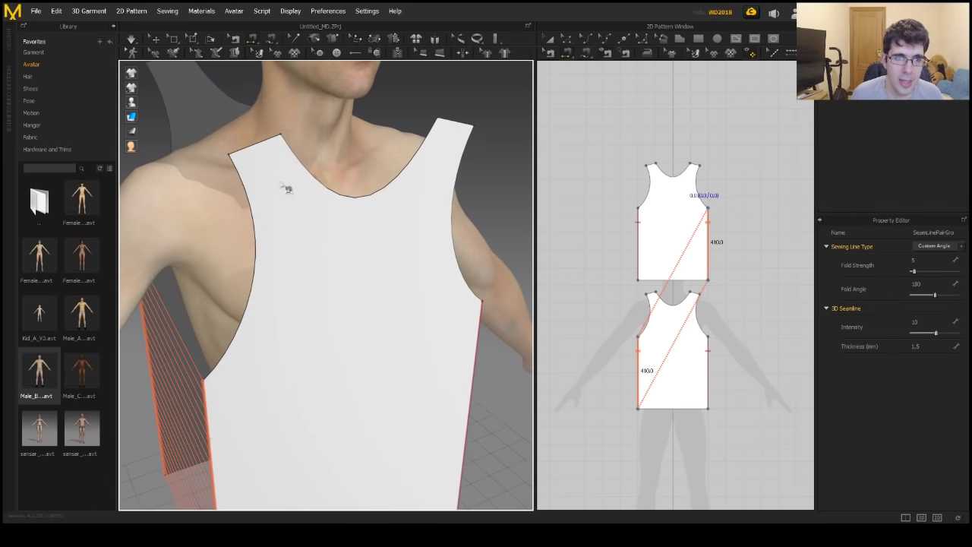
Sew the back strap's top edge to the front strap's top edge over the avatar's right shoulder.
middle_drag(285, 188, 332, 305)
scroll(687, 228, up, 3)
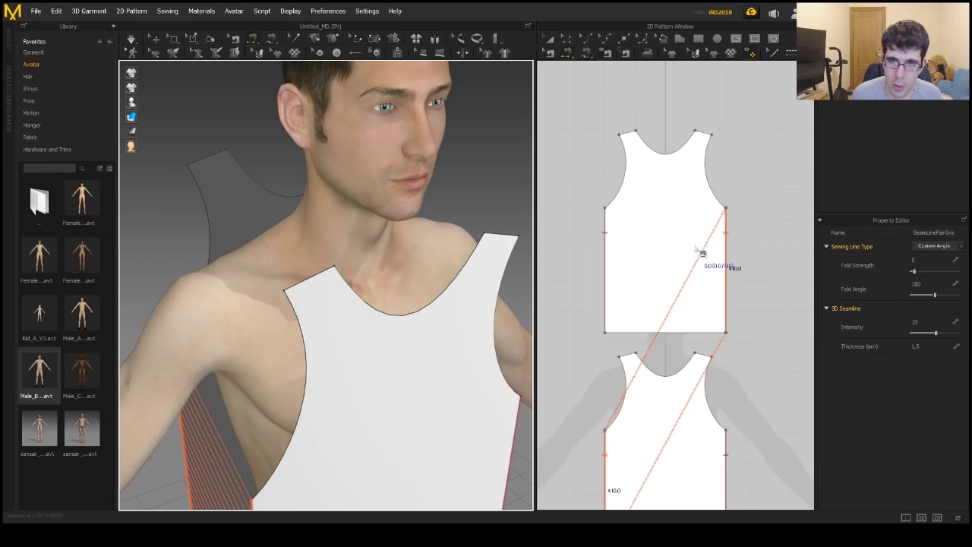
click(707, 133)
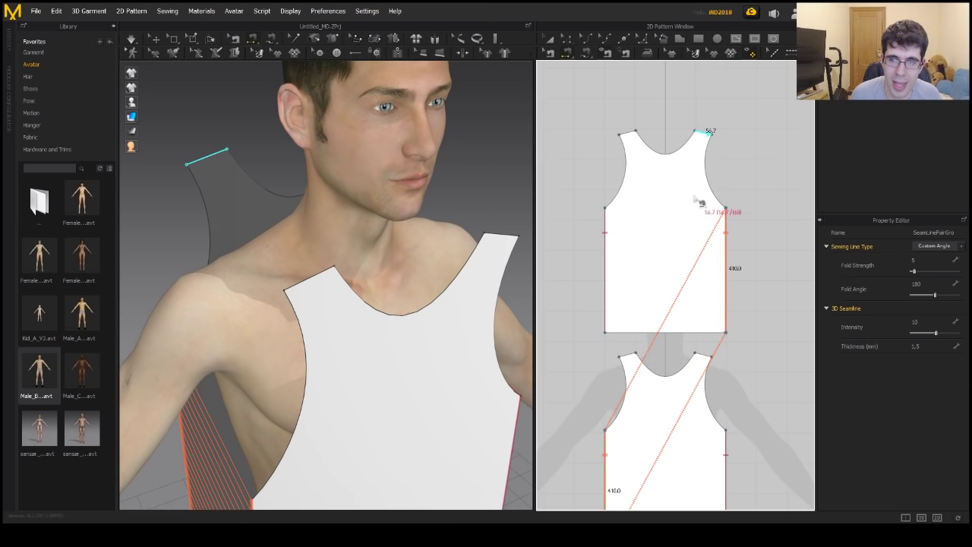
click(627, 356)
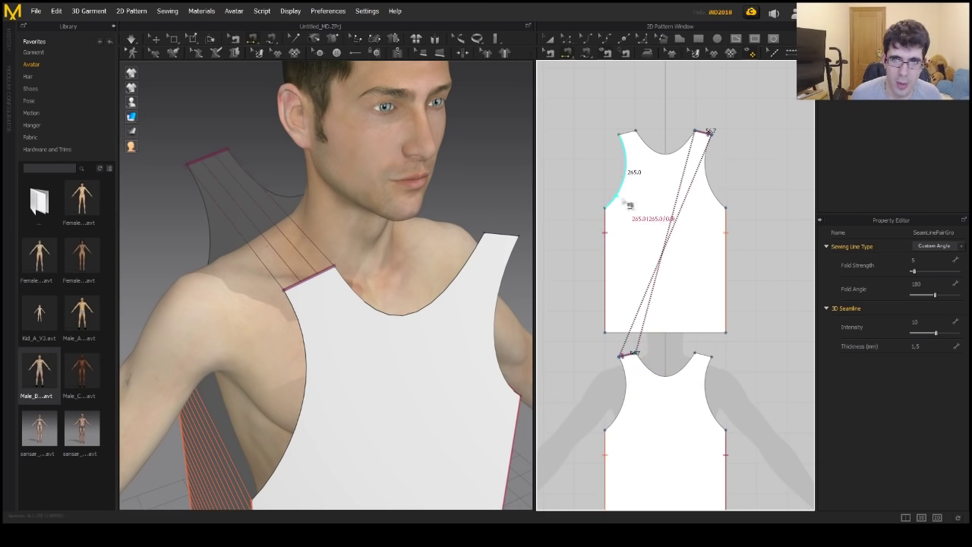
Sew the strap edges over the avatar's left shoulder with mismatched ends, examine the crossed seam lines, and undo the seam.
click(629, 133)
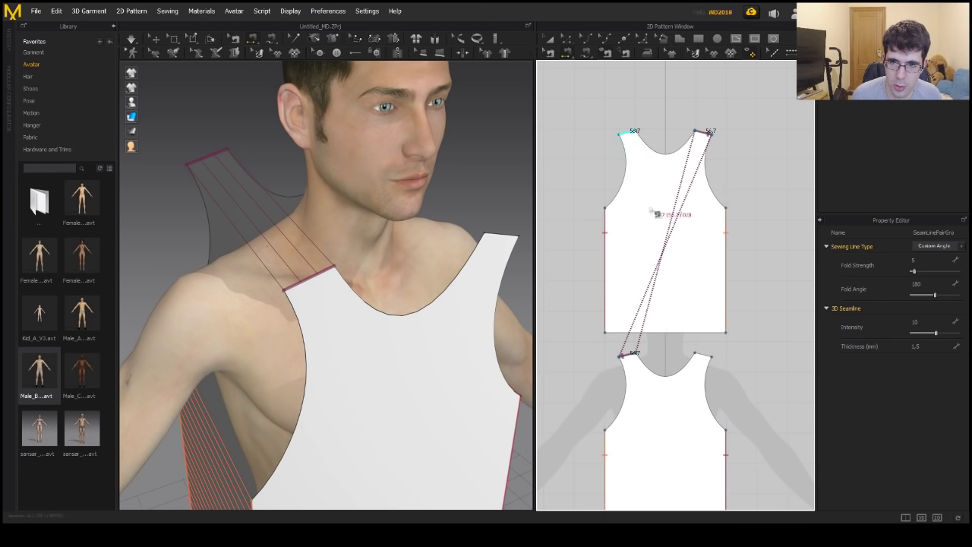
click(708, 354)
right_drag(463, 243, 290, 223)
scroll(382, 218, up, 5)
scroll(379, 169, down, 4)
right_drag(376, 180, 372, 200)
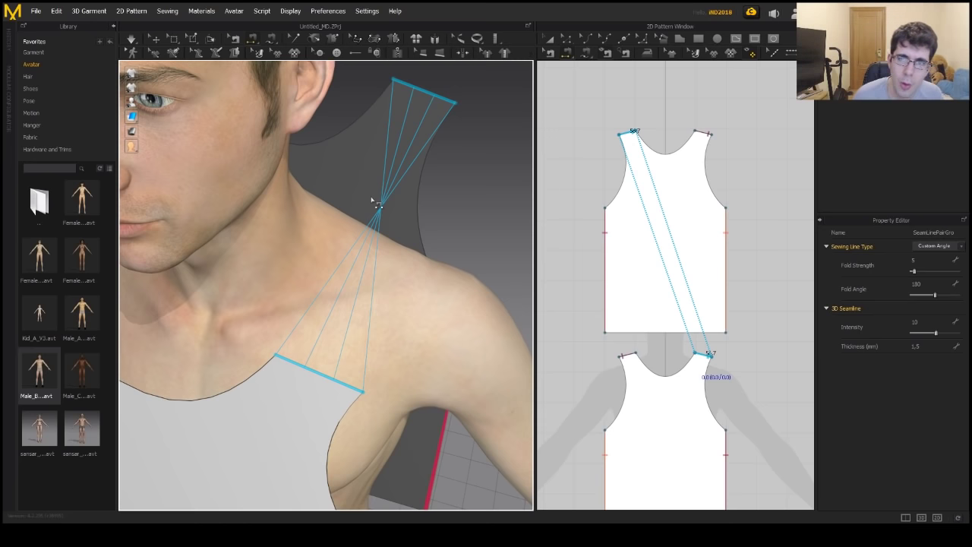
scroll(635, 174, up, 5)
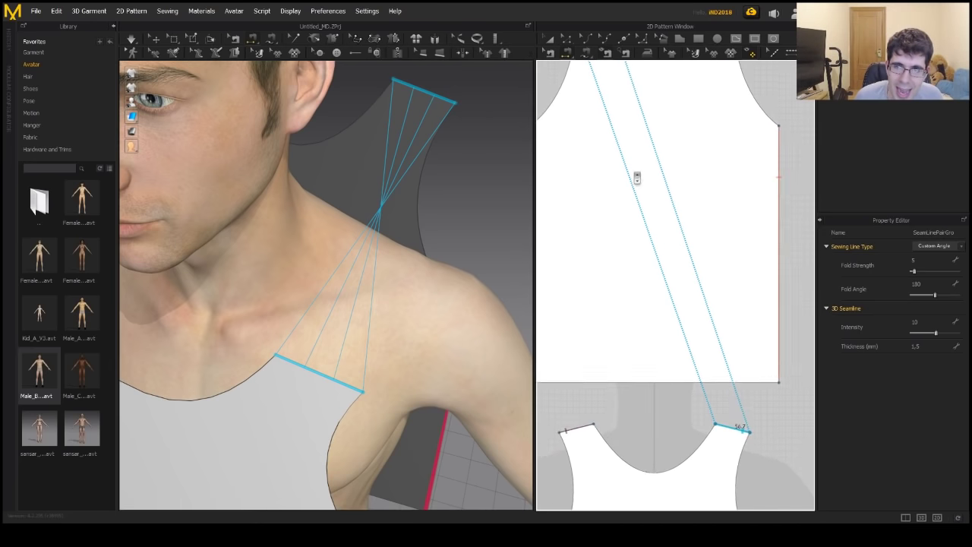
right_drag(664, 218, 692, 304)
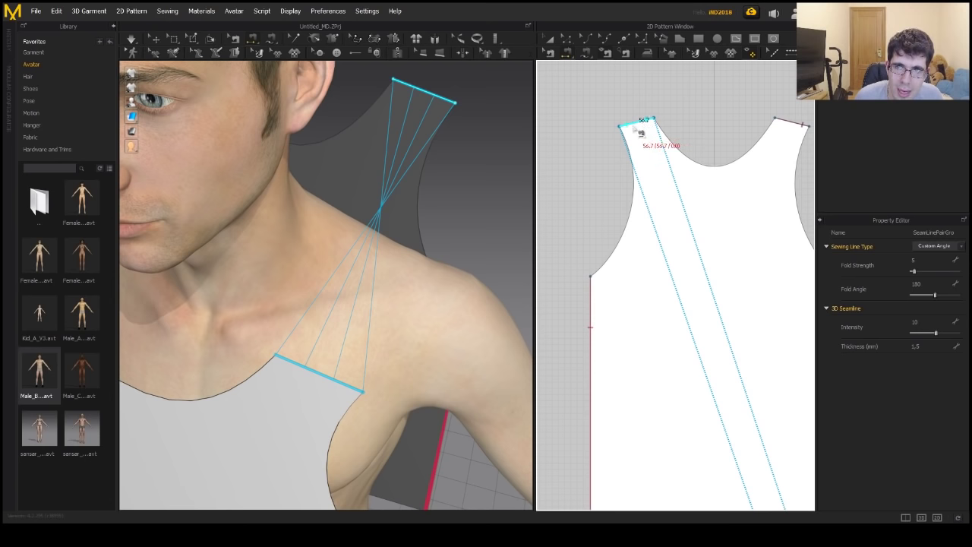
key(ctrl+z)
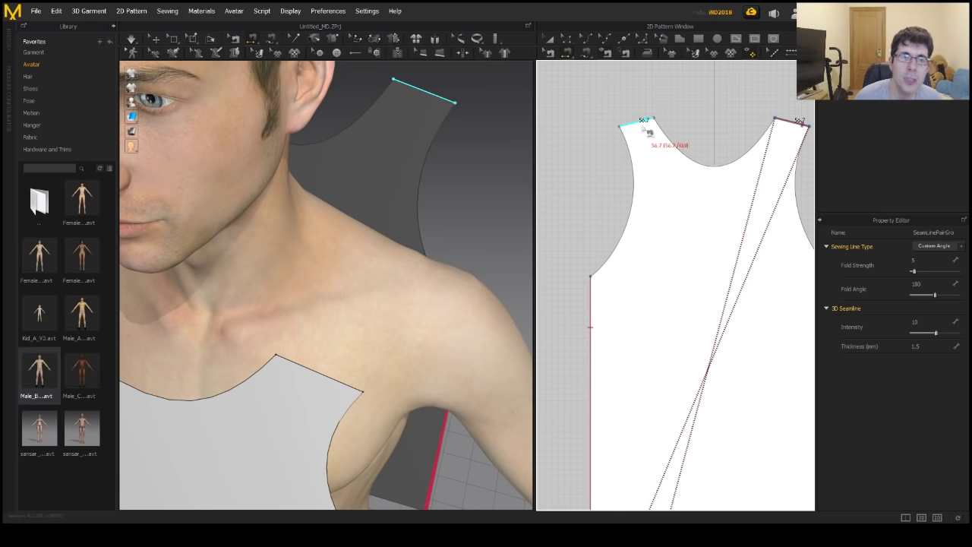
Sew the strap edges over the avatar's left shoulder again, starting from matching ends.
click(650, 133)
scroll(691, 238, down, 5)
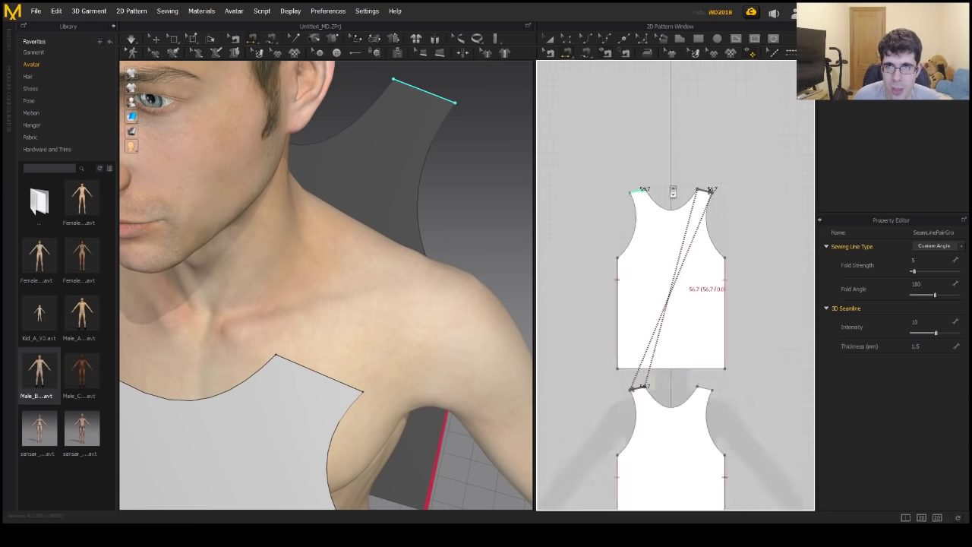
click(696, 329)
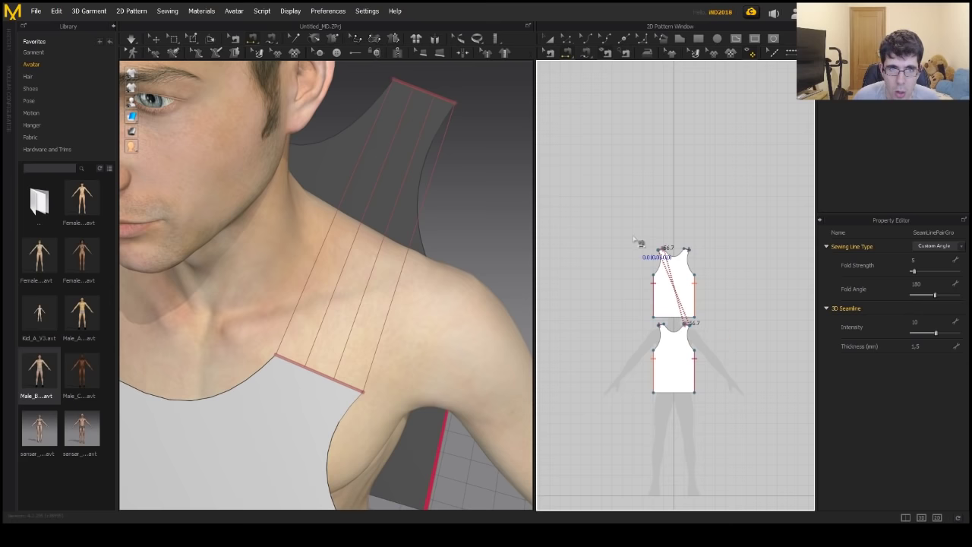
Reverse the direction of the crossed seam on the avatar's left shoulder with Edit Sewing.
scroll(657, 300, up, 5)
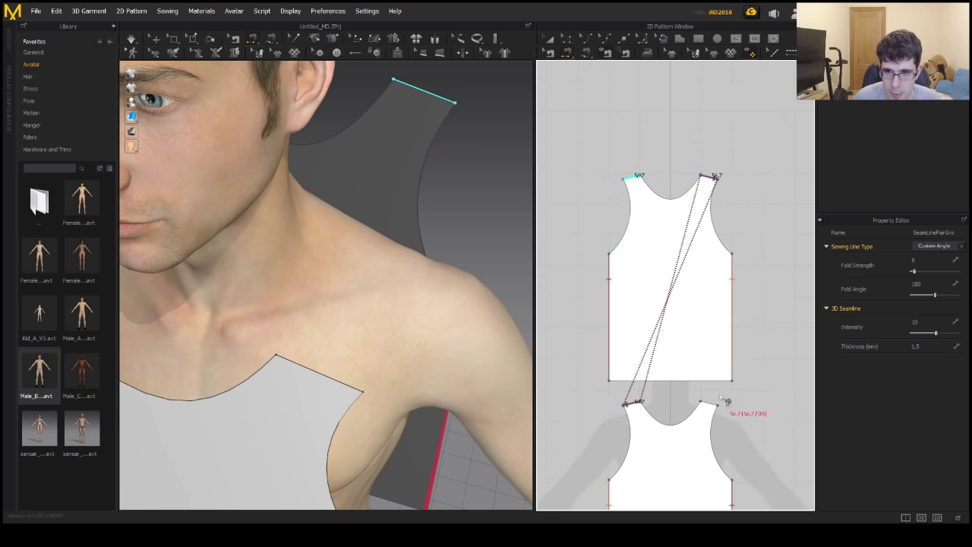
click(550, 53)
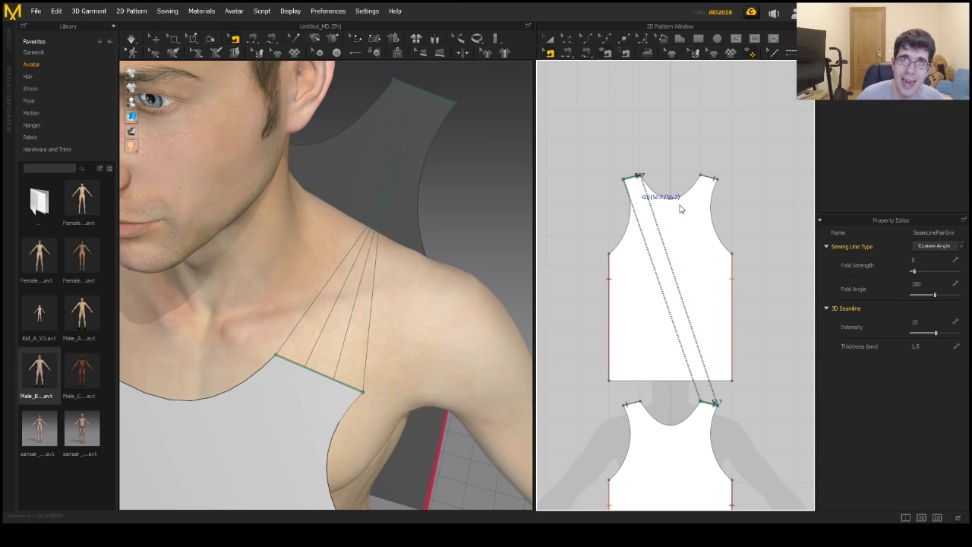
key(ctrl+b)
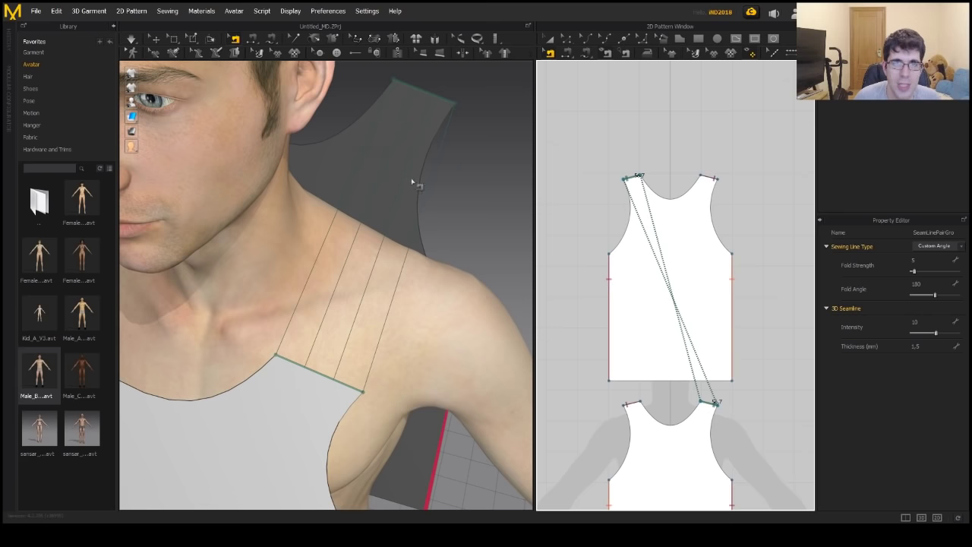
Examine the shoulder and side seam lines around the avatar for correct direction.
scroll(412, 182, down, 5)
right_drag(398, 165, 342, 225)
scroll(293, 312, up, 3)
middle_drag(294, 312, 304, 220)
right_drag(304, 221, 532, 229)
scroll(456, 212, down, 4)
middle_drag(344, 191, 384, 201)
right_drag(383, 201, 351, 223)
scroll(362, 256, up, 3)
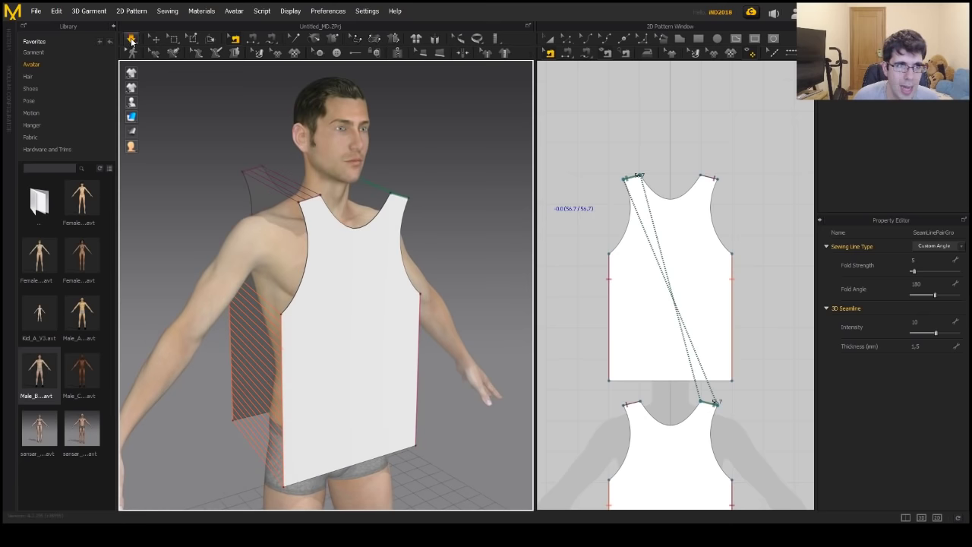
Simulate the sewn tank top onto the avatar and stop the simulation once it is draped.
key(space)
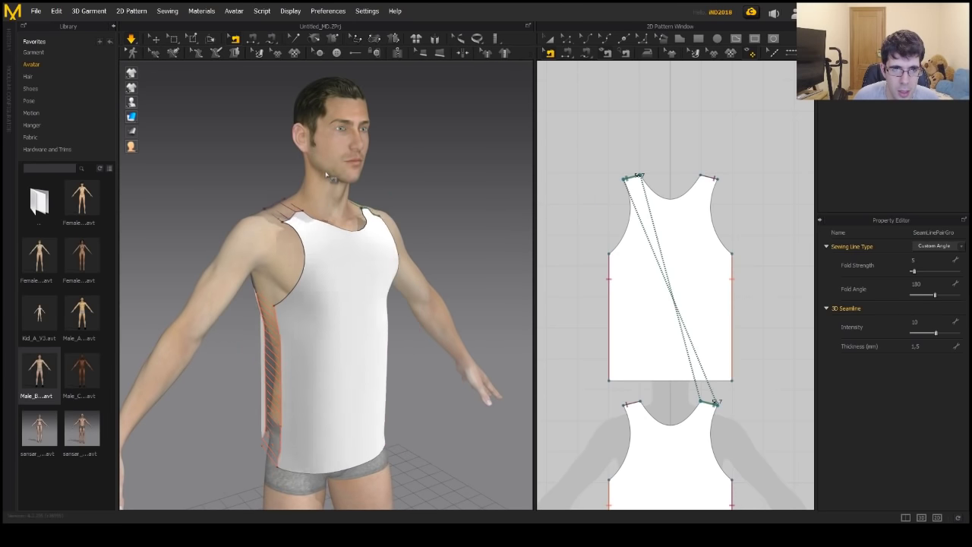
scroll(355, 310, down, 2)
right_drag(355, 310, 374, 263)
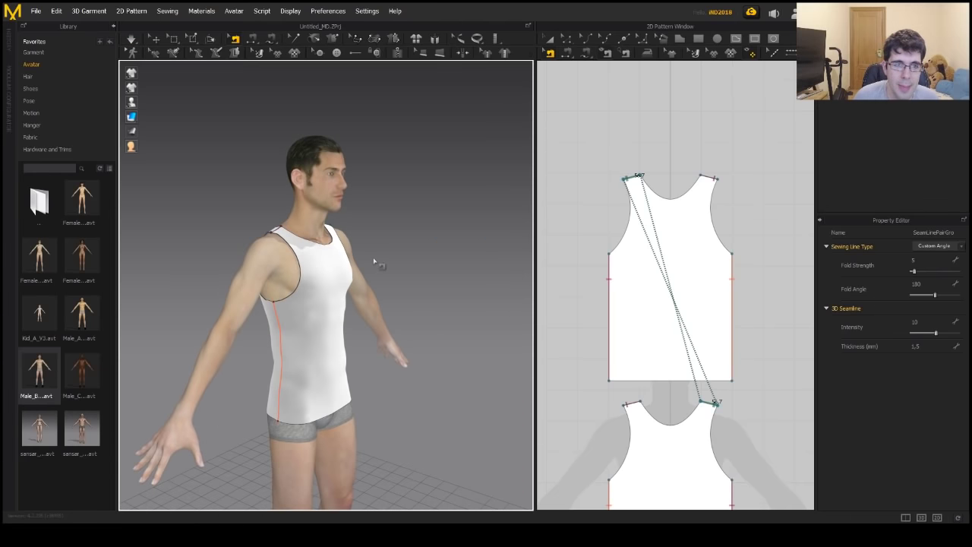
Select both pattern pieces, scale them up slightly together, and start the simulation.
scroll(651, 250, down, 5)
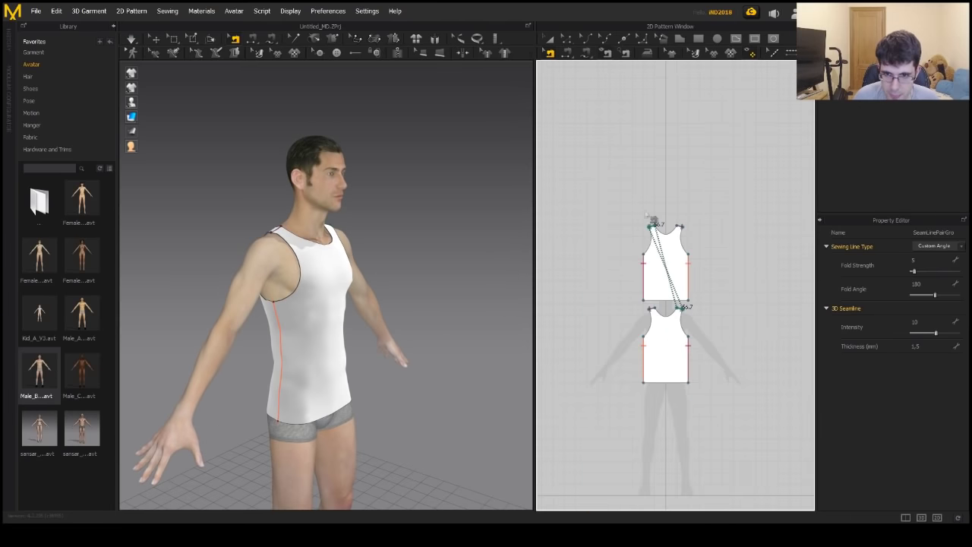
click(550, 38)
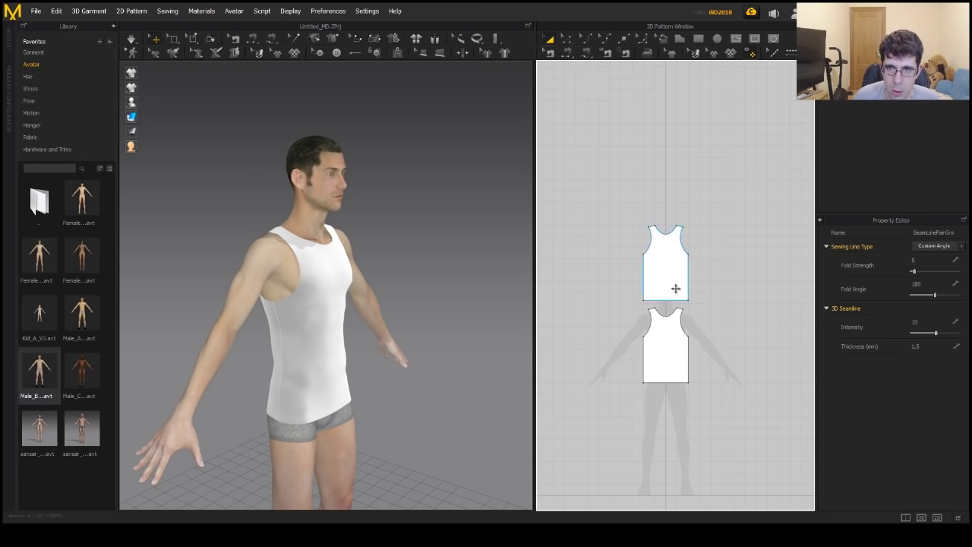
drag(717, 216, 657, 408)
drag(700, 214, 704, 199)
key(space)
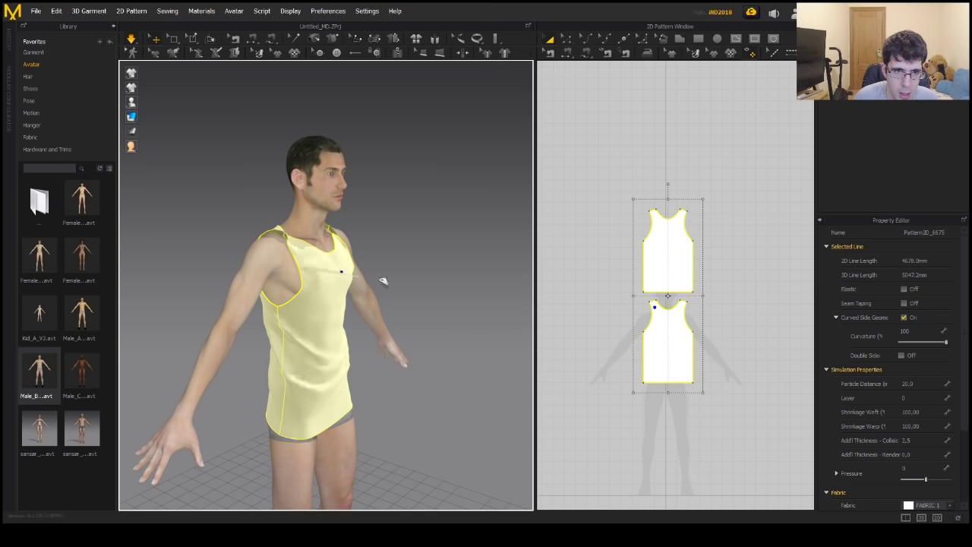
Pull the simulated cloth around the shoulders, torso and back to settle the enlarged tank top on the avatar.
right_drag(445, 271, 344, 279)
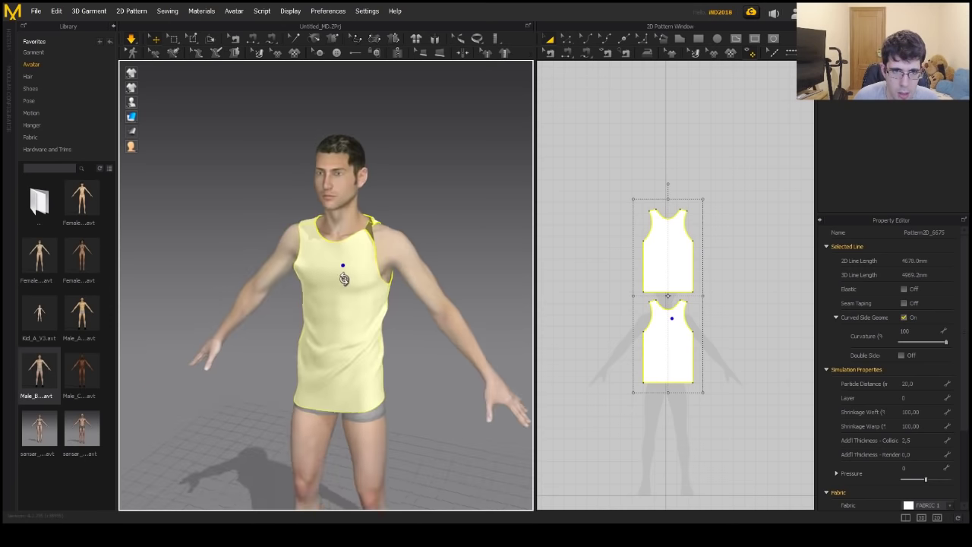
drag(382, 223, 431, 148)
right_drag(458, 223, 366, 288)
drag(390, 384, 366, 464)
right_drag(373, 328, 421, 360)
drag(350, 376, 320, 405)
drag(368, 315, 342, 267)
right_drag(343, 268, 412, 364)
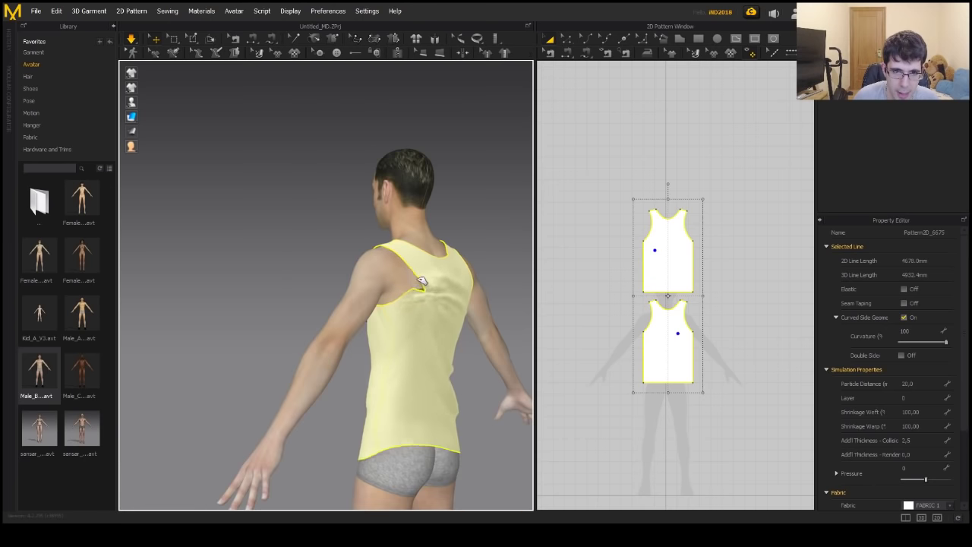
right_drag(418, 405, 406, 337)
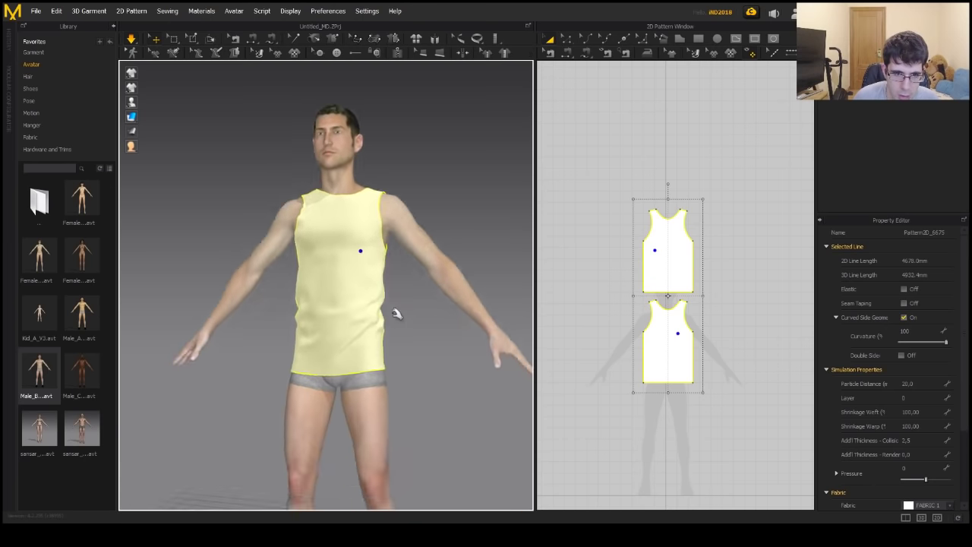
Adjust the tank top's front by pulling the cloth, check the drape at the back, and stop the simulation.
scroll(427, 379, up, 5)
right_drag(427, 379, 397, 393)
scroll(398, 391, down, 4)
right_drag(356, 339, 341, 208)
scroll(378, 279, down, 2)
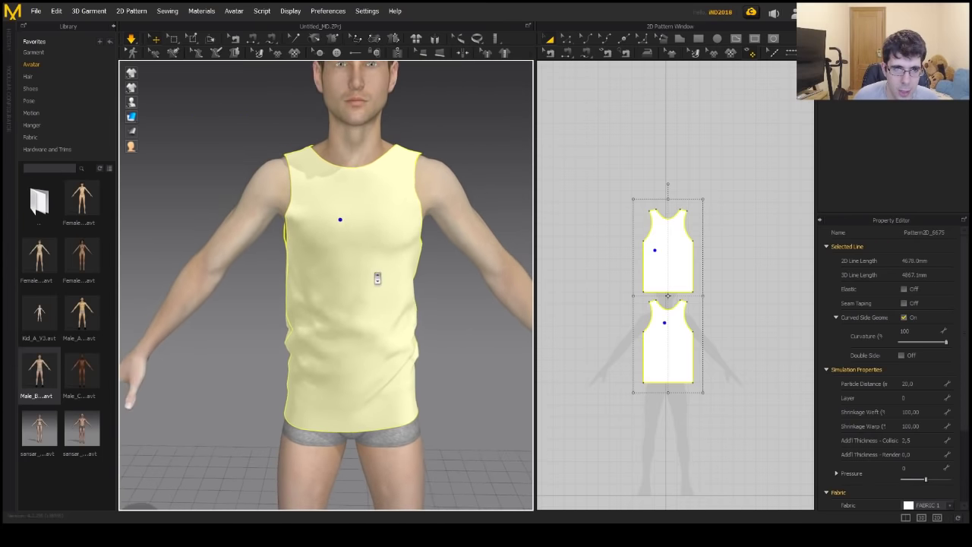
right_drag(396, 290, 353, 219)
scroll(666, 189, up, 5)
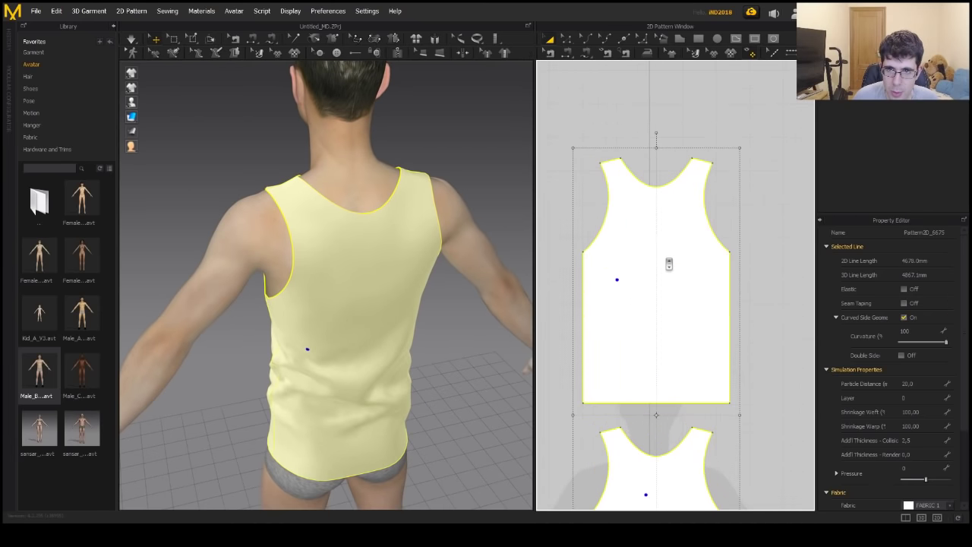
Raise the back piece's neckline into a shallower curve and simulate the tank top with the new neckline.
key(z)
click(637, 118)
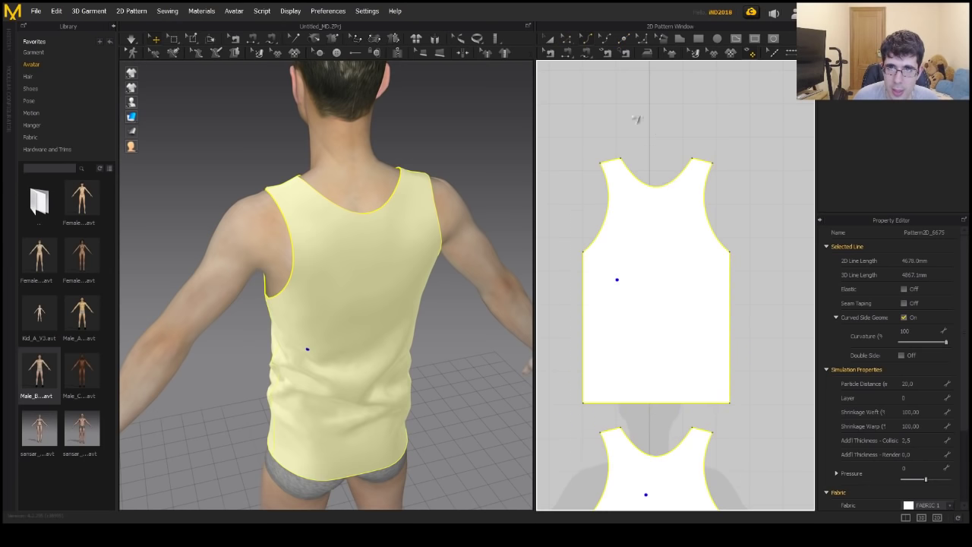
click(658, 183)
drag(660, 173, 661, 161)
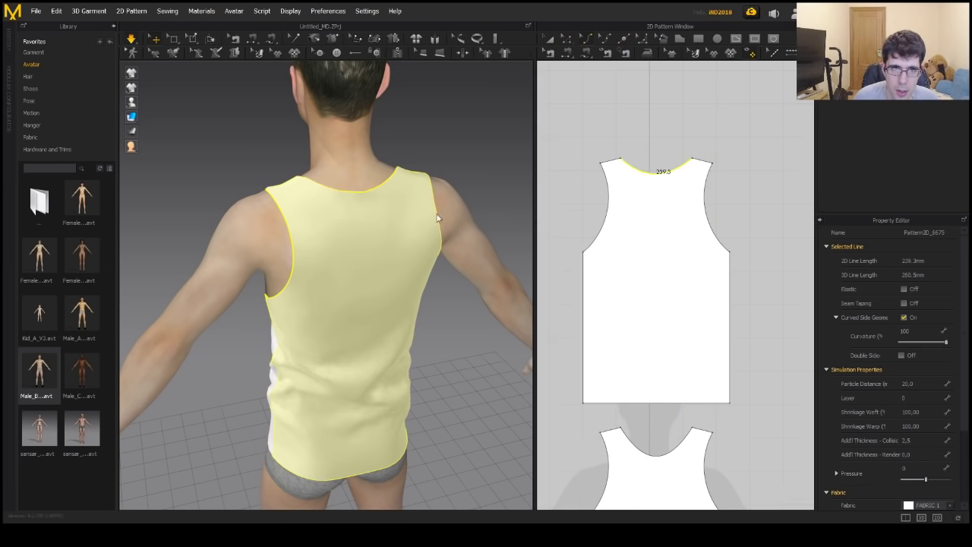
right_drag(322, 260, 357, 278)
Select both the front and back pattern pieces and set their particle distance to 10.
scroll(371, 240, down, 5)
middle_drag(348, 282, 350, 205)
scroll(351, 250, up, 3)
scroll(351, 249, up, 8)
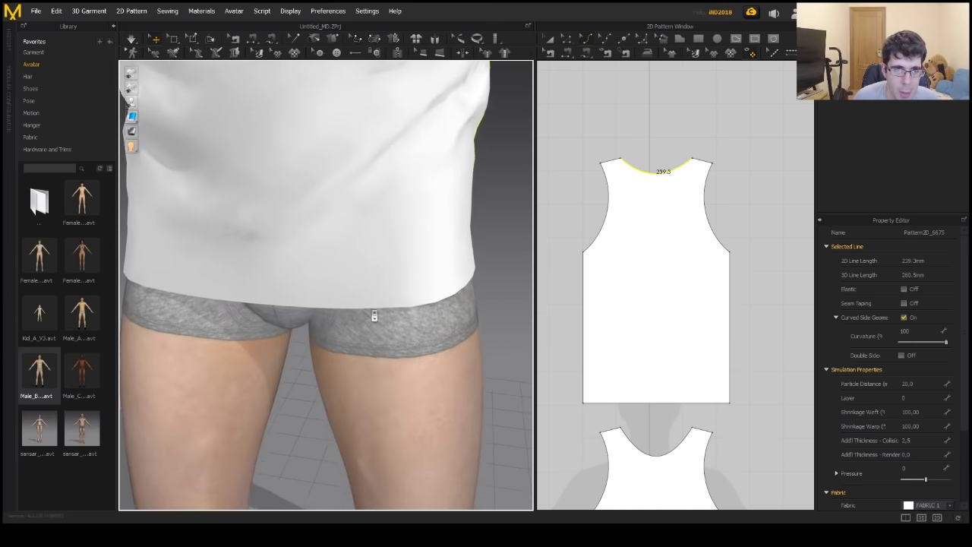
click(300, 149)
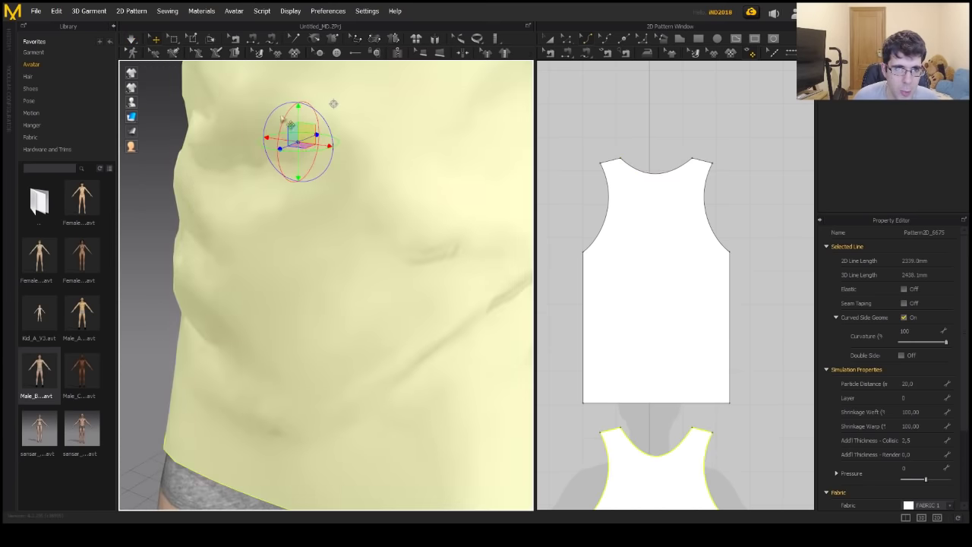
scroll(645, 259, down, 5)
click(549, 52)
click(550, 41)
drag(601, 119, 760, 408)
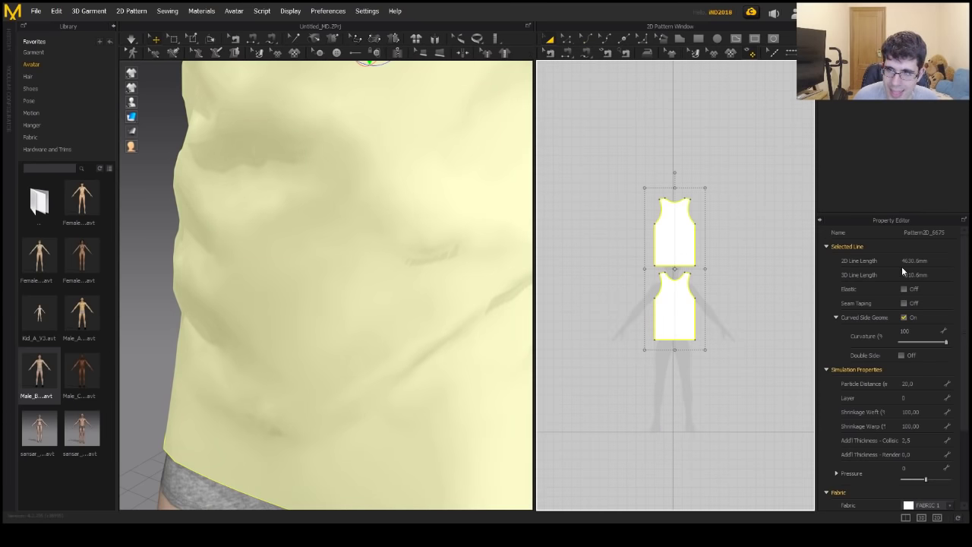
click(908, 384)
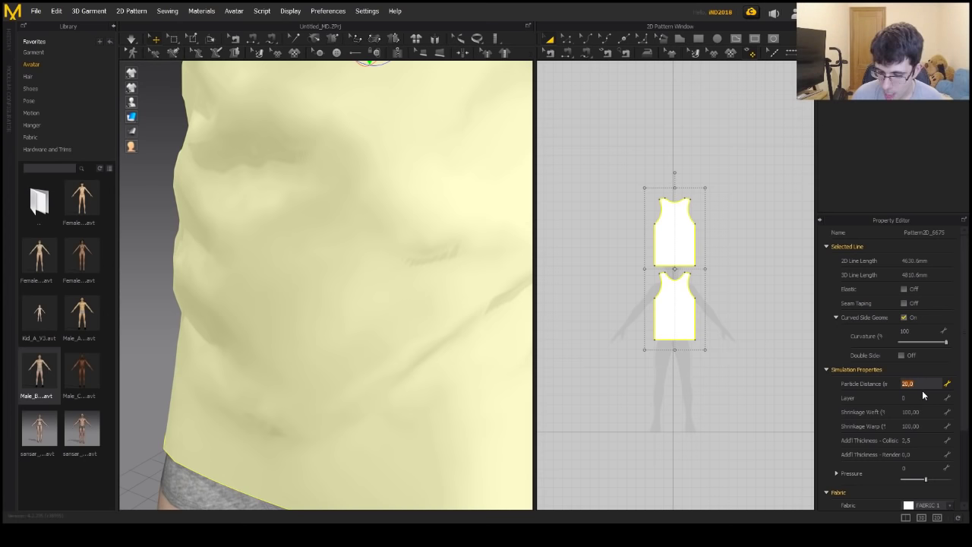
key(Return)
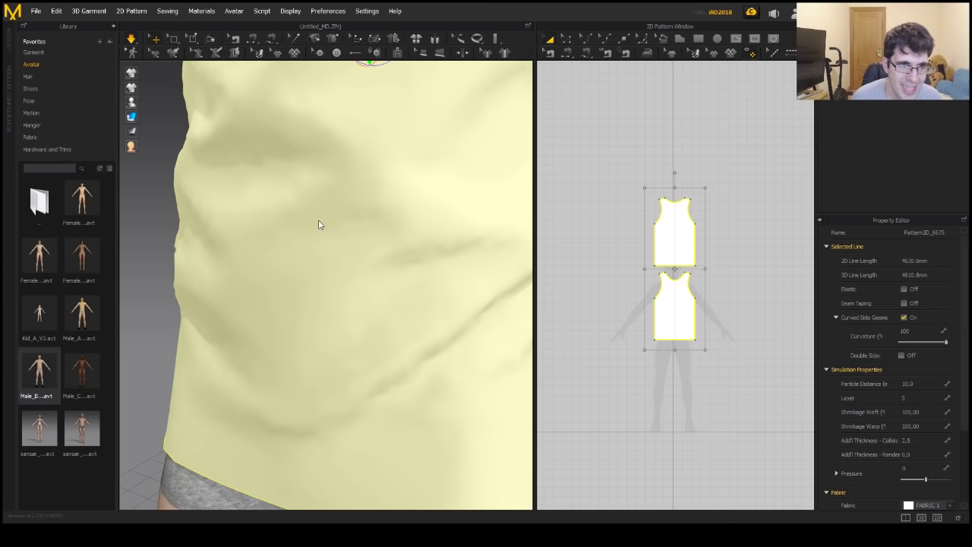
Simulate the finer mesh, pulling the cloth at the chest and torso to settle the tank top, and stop the simulation.
scroll(315, 239, down, 5)
right_drag(304, 218, 293, 175)
scroll(319, 220, down, 5)
scroll(320, 197, up, 4)
scroll(293, 175, down, 4)
middle_drag(293, 175, 302, 213)
scroll(299, 217, up, 4)
scroll(261, 128, down, 2)
mouse_move(254, 100)
mouse_down()
mouse_move(215, 86)
mouse_move(245, 96)
mouse_up()
drag(296, 134, 273, 142)
mouse_move(330, 260)
right_down()
mouse_move(456, 254)
mouse_move(304, 247)
mouse_move(314, 262)
right_up()
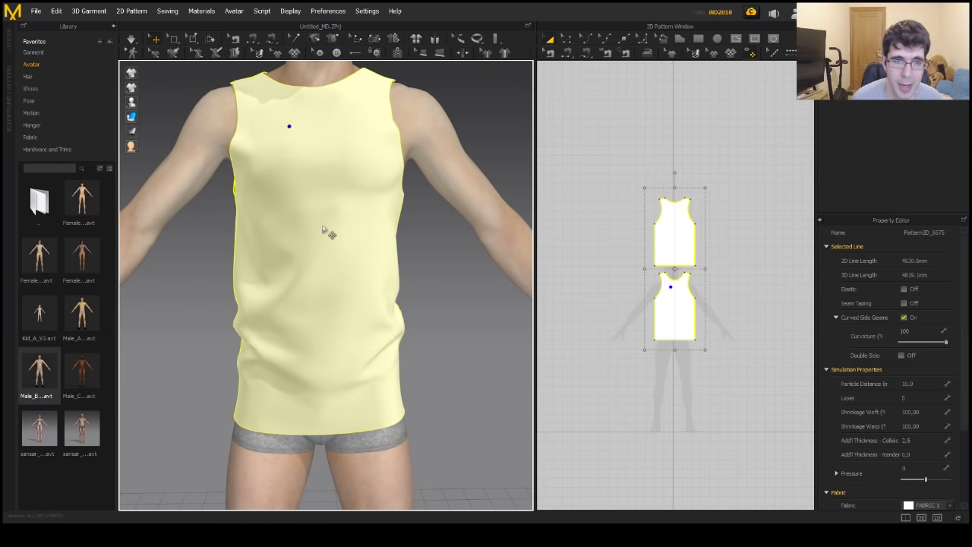
Open the OBJ export options for the draped tank top.
scroll(299, 165, down, 3)
right_drag(299, 165, 330, 160)
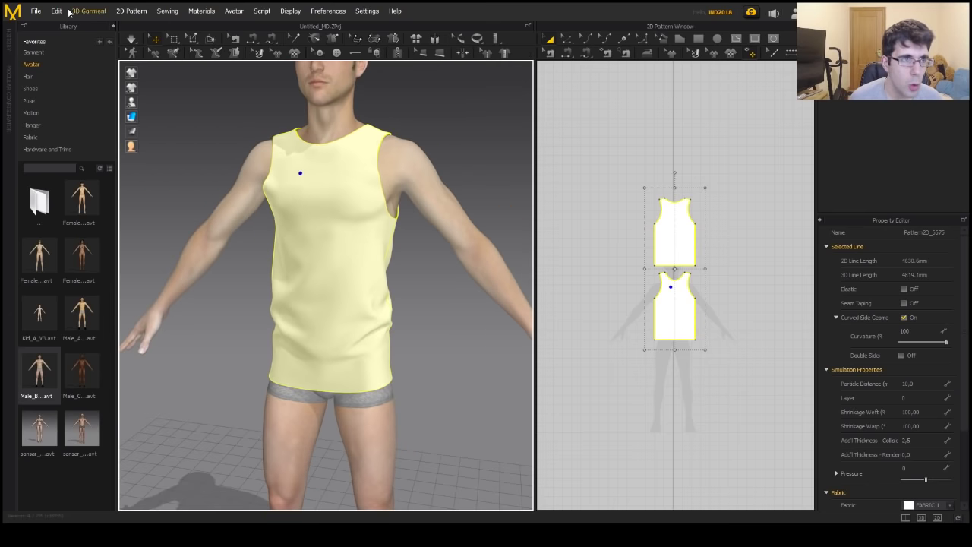
click(42, 12)
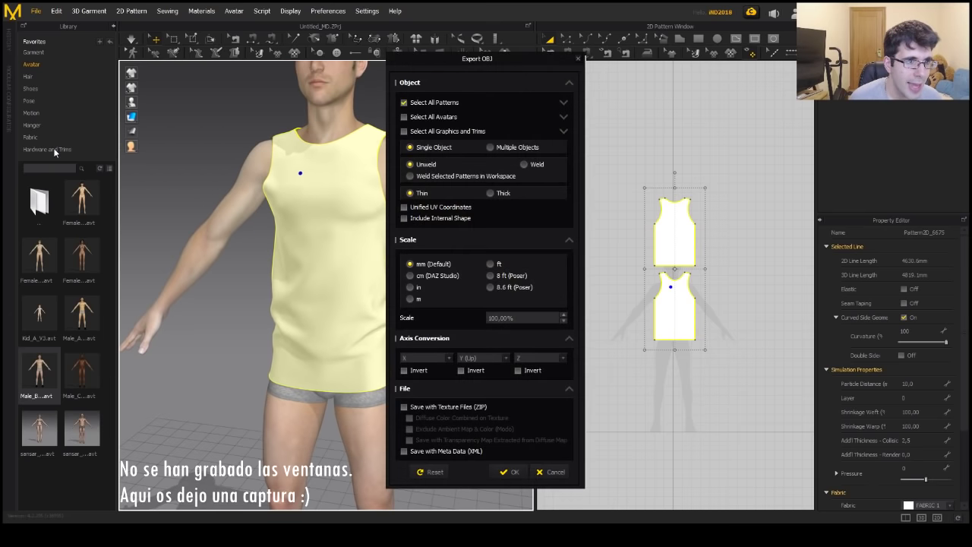